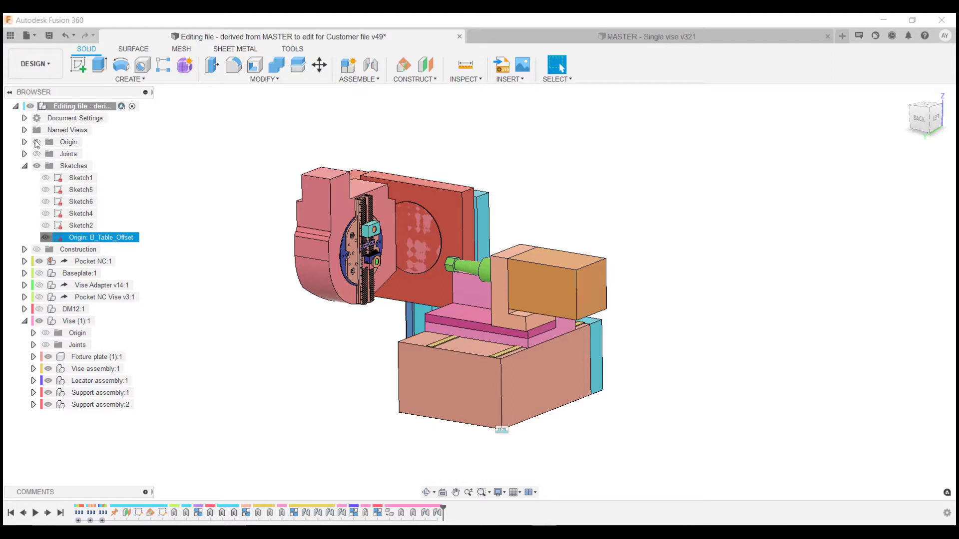
Collapse the Sketches folder, hide the Vise (1) component, and show the Baseplate and DM12 components on the Pocket NC.
left_click(25, 167)
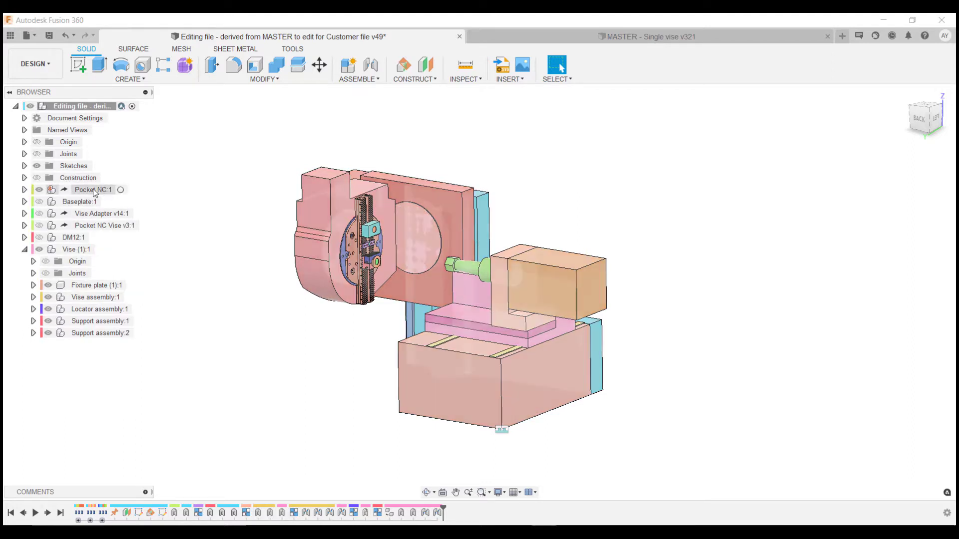
left_click(39, 250)
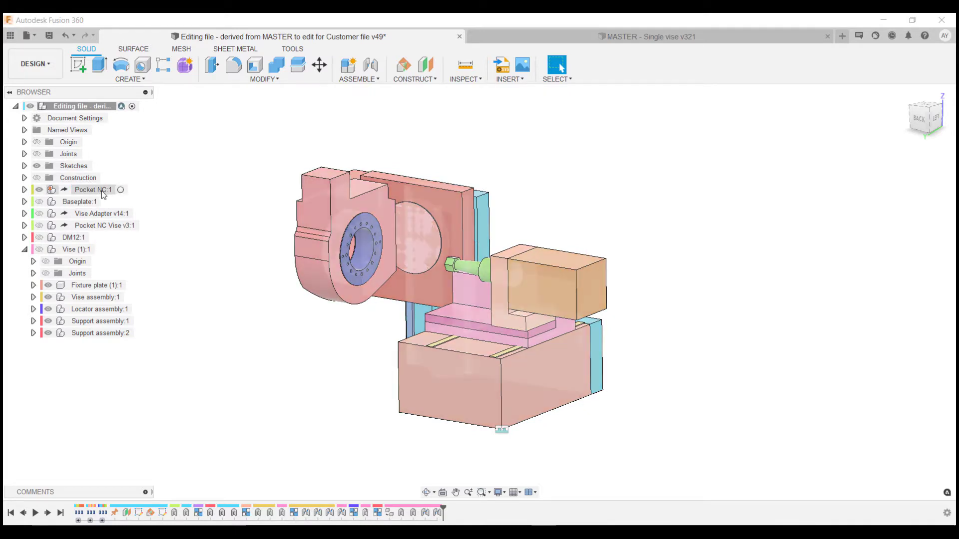
left_click(39, 189)
left_click(39, 190)
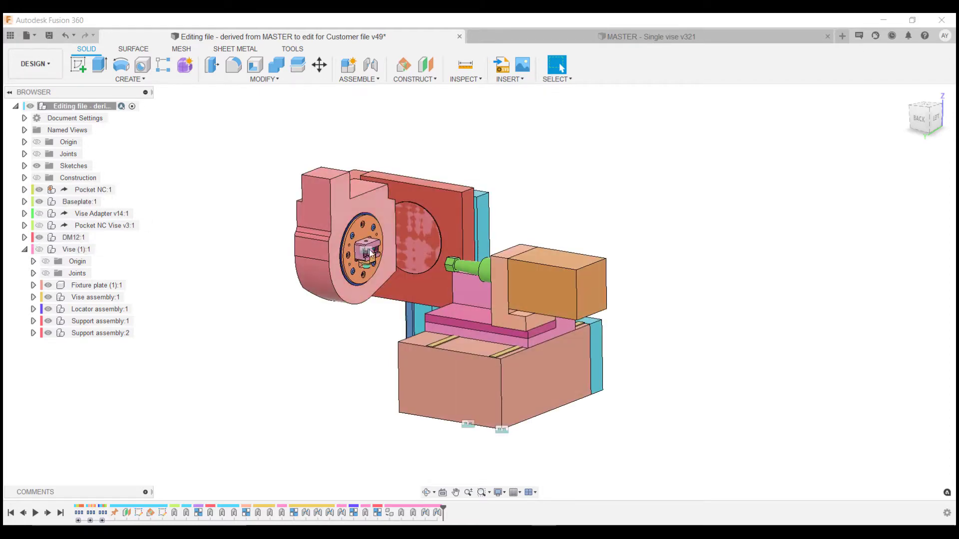
scroll(364, 244, "up", 3)
scroll(365, 244, "up", 2)
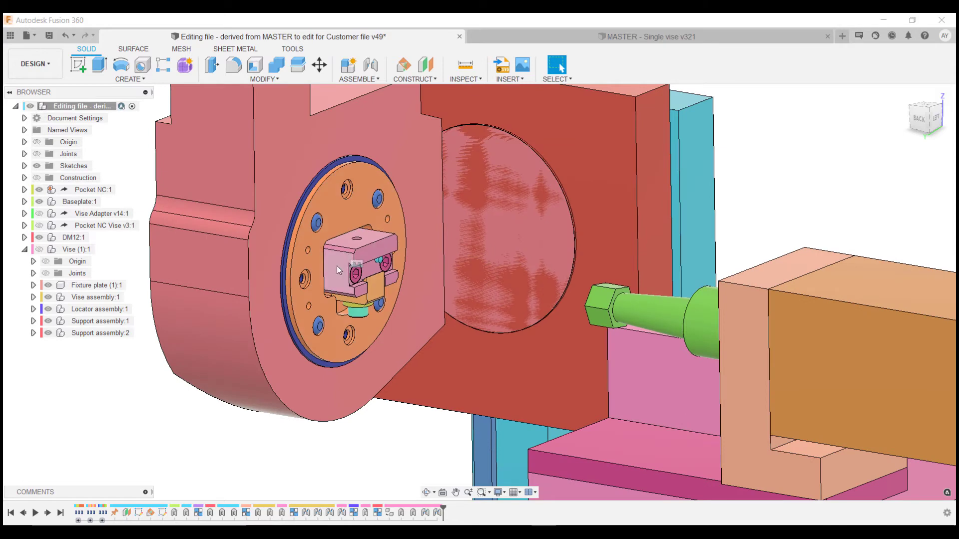
scroll(337, 265, "down", 4)
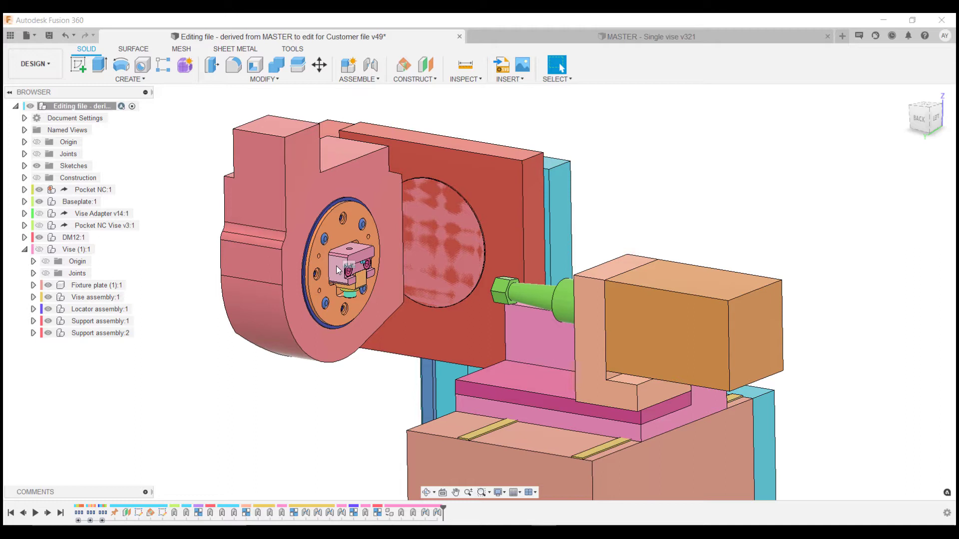
Hide the Baseplate and DM12 components and show Vise Adapter v14 and Pocket NC Vise v3 instead.
left_click(39, 202)
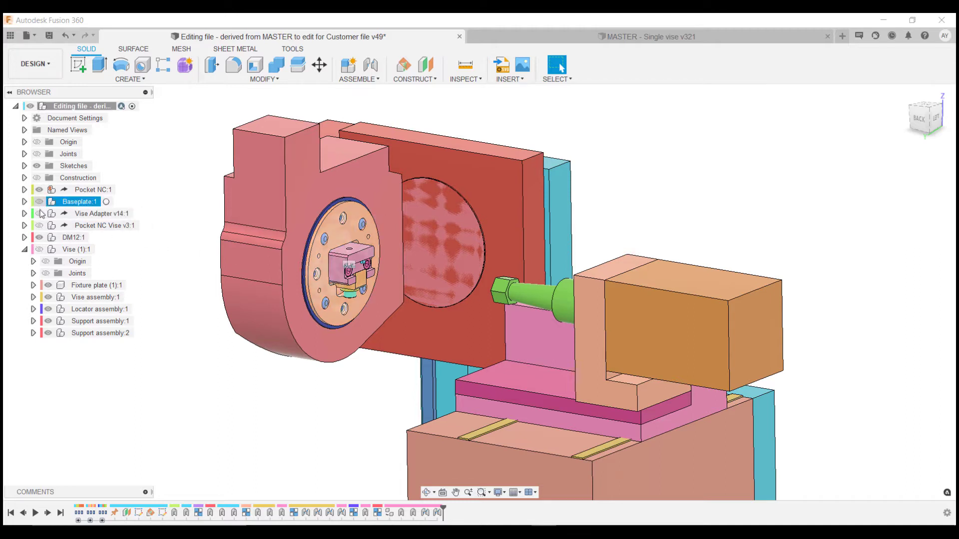
left_click(39, 238)
left_click(39, 214)
left_click(40, 226)
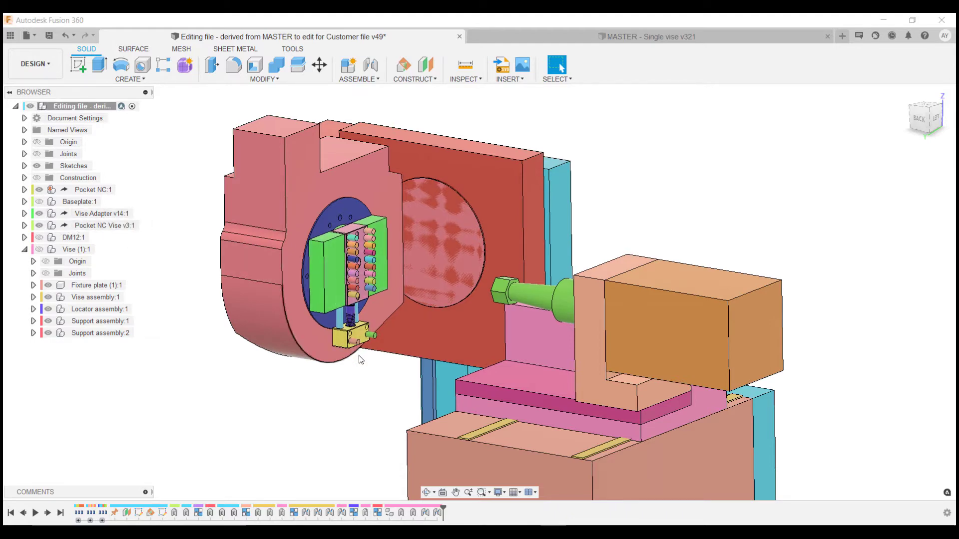
scroll(366, 371, "up", 2)
scroll(366, 372, "down", 3)
middle_click_drag(374, 390, 455, 383, "shift")
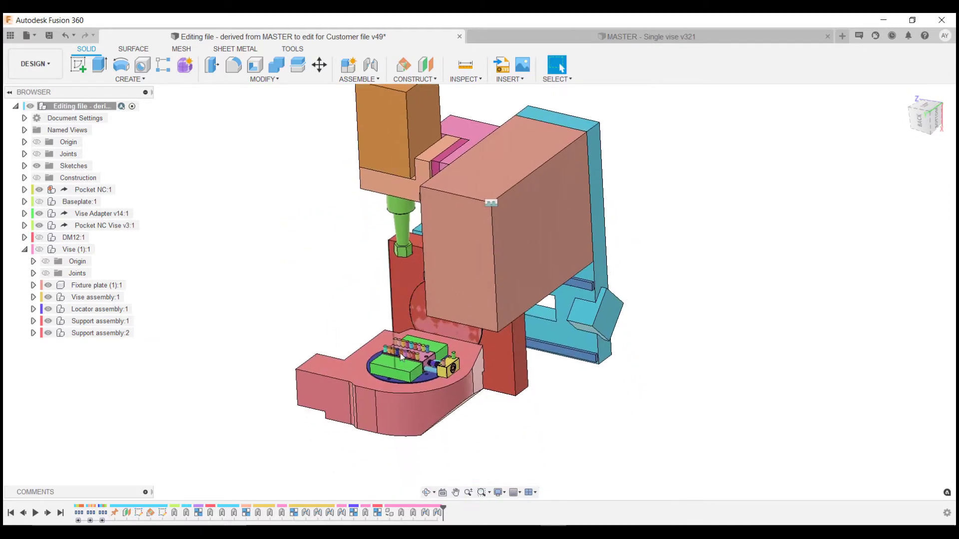
scroll(455, 383, "up", 3)
scroll(455, 383, "up", 6)
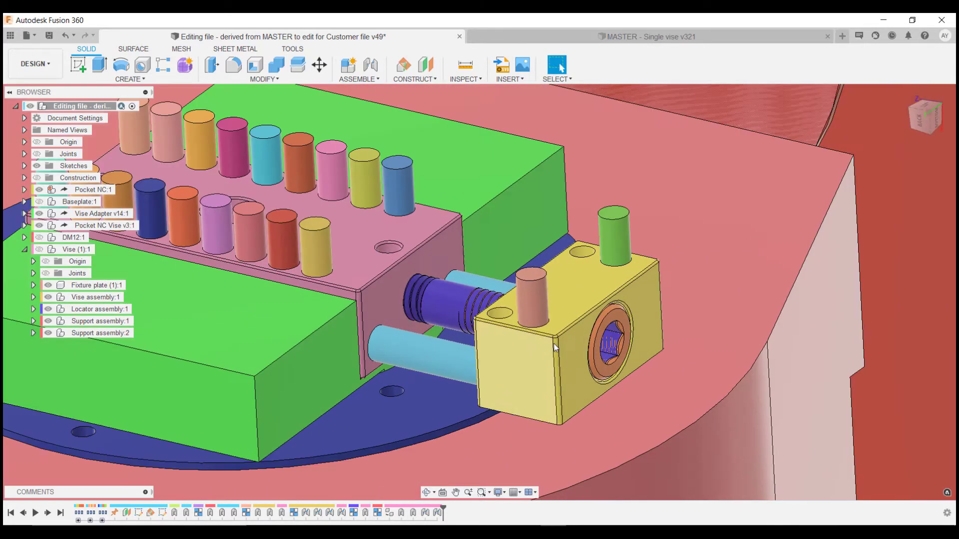
Slide the yellow movable jaw of the Pocket NC Vise inward toward the pink center block and inspect the pins.
left_click_drag(557, 344, 448, 332)
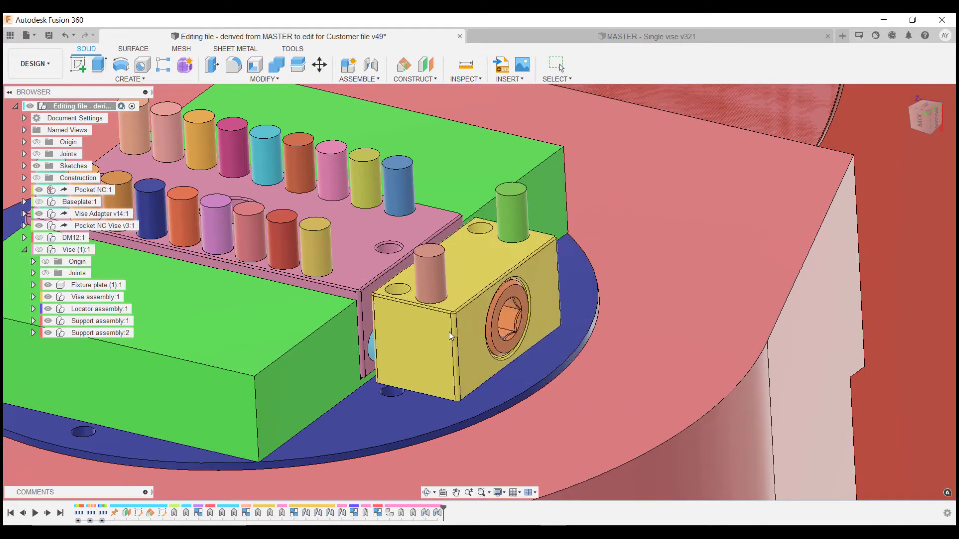
scroll(448, 331, "down", 3)
scroll(409, 357, "down", 2)
middle_click_drag(410, 358, 455, 356)
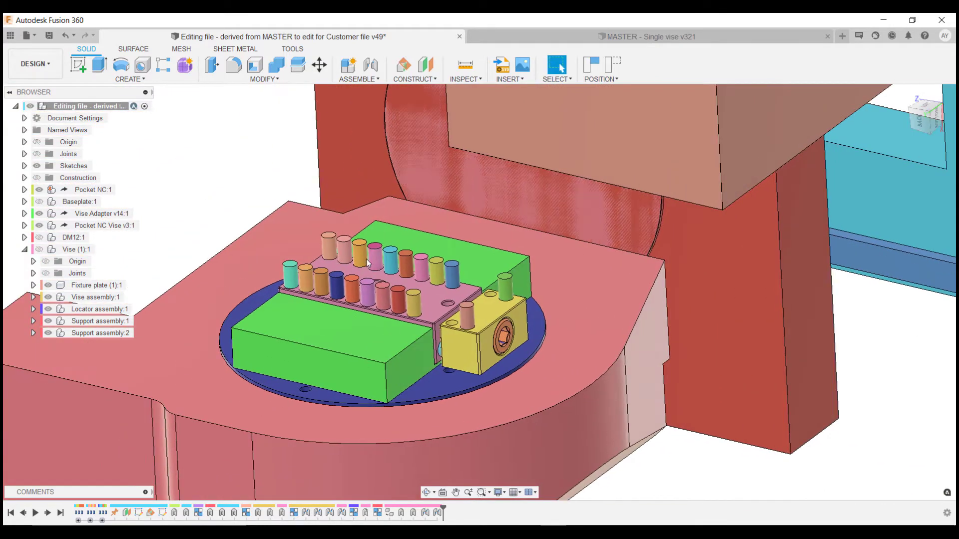
scroll(374, 295, "up", 3)
left_click(364, 293)
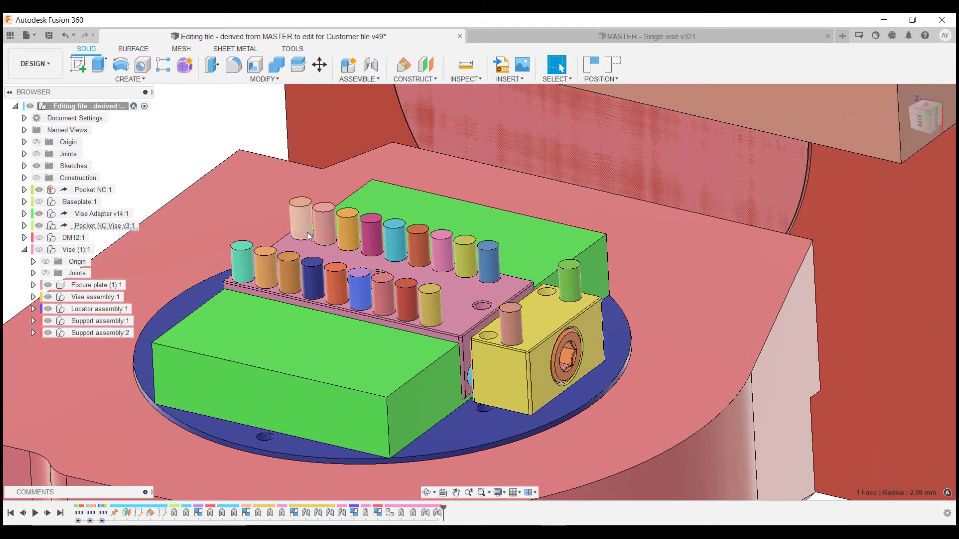
scroll(465, 260, "down", 6)
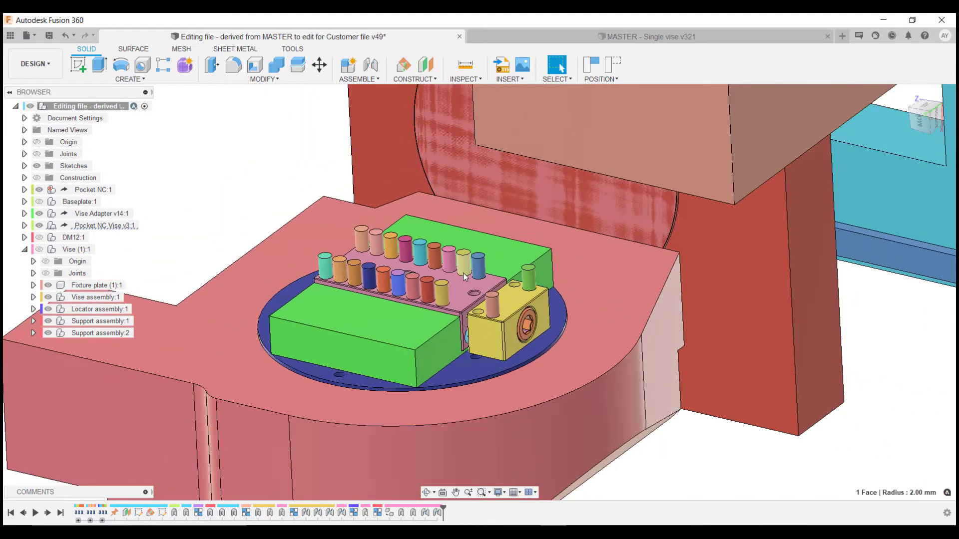
scroll(518, 323, "down", 2)
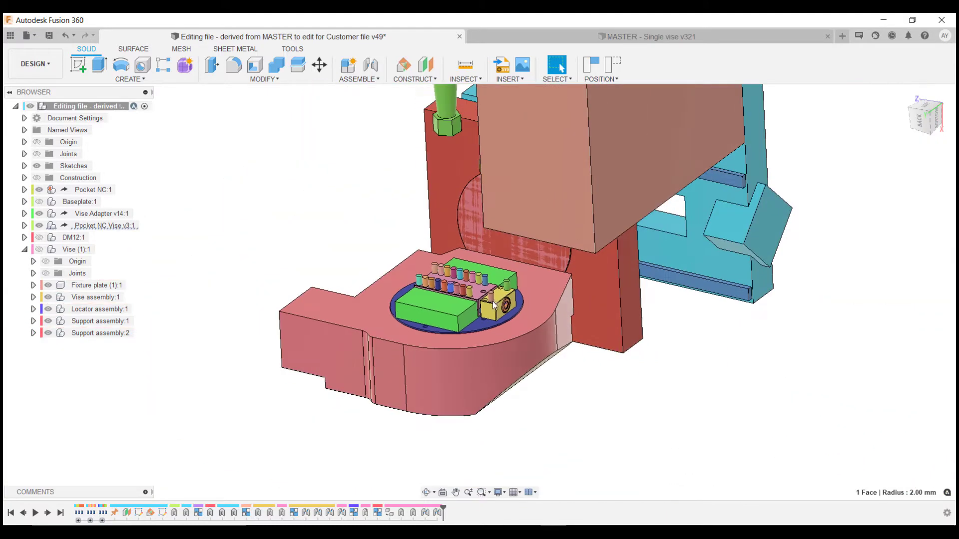
Hide Pocket NC Vise v3, Vise Adapter v14 and the Pocket NC machine, leaving only the Vise (1) component displayed.
left_click(39, 226)
left_click(40, 214)
left_click(40, 249)
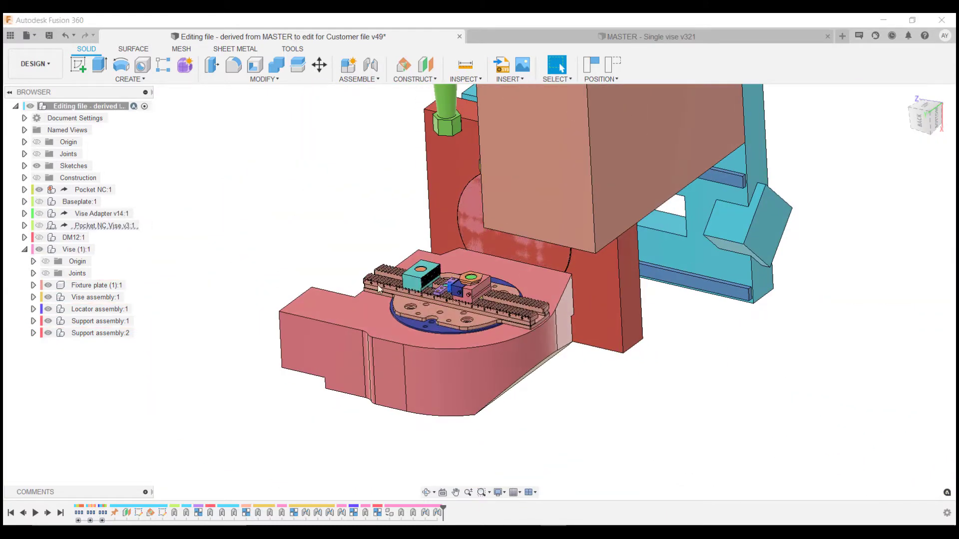
scroll(487, 311, "up", 2)
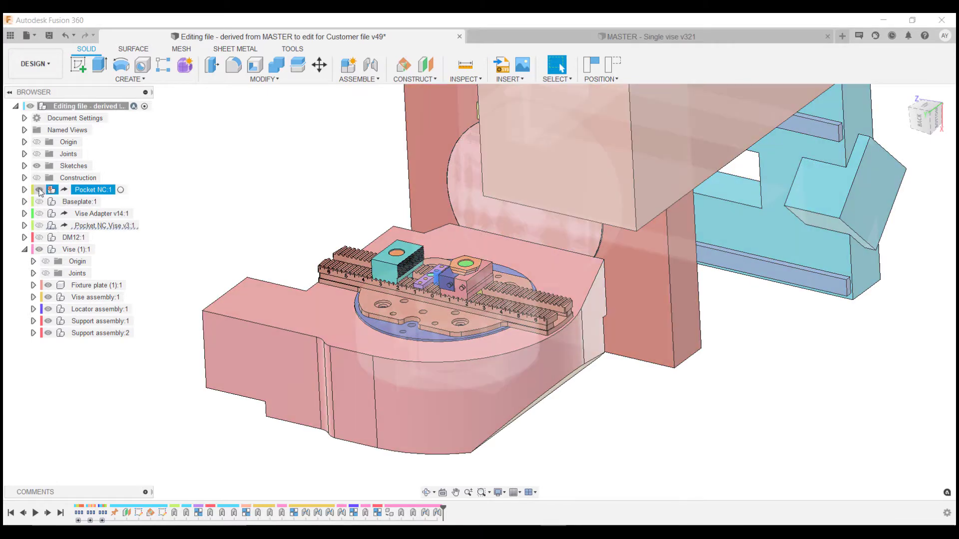
left_click(40, 190)
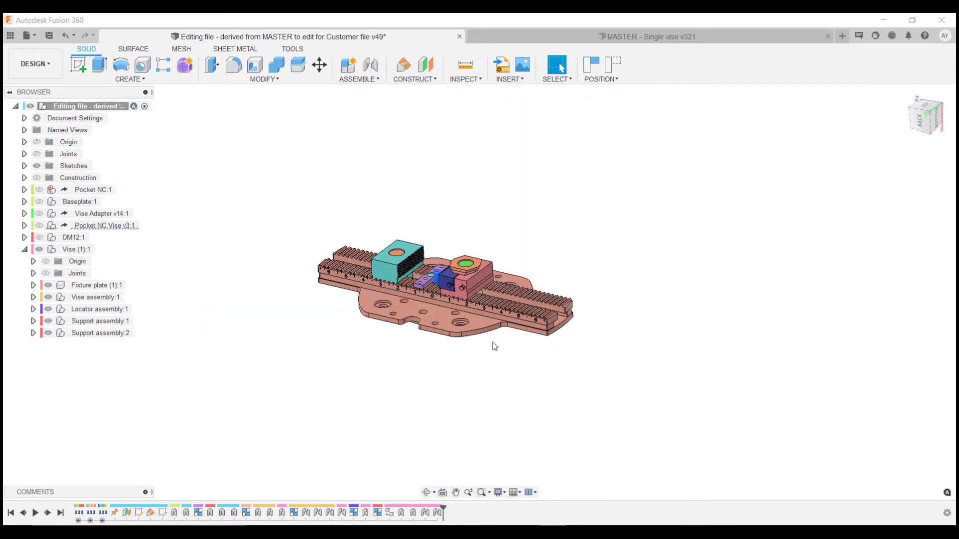
middle_click_drag(493, 343, 472, 359, "shift")
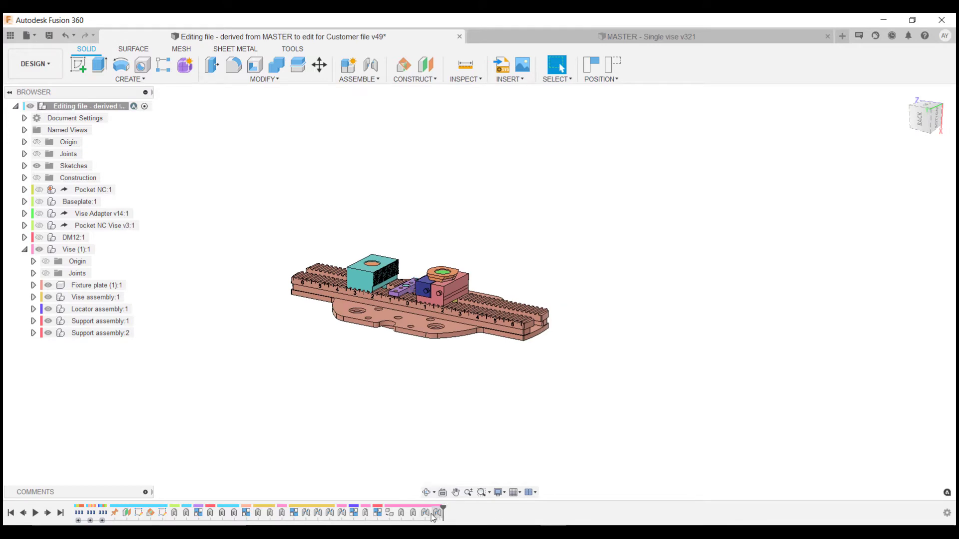
Examine how the jaws sit on the toothed rails and numbered scale of the fixture plate.
scroll(474, 325, "up", 10)
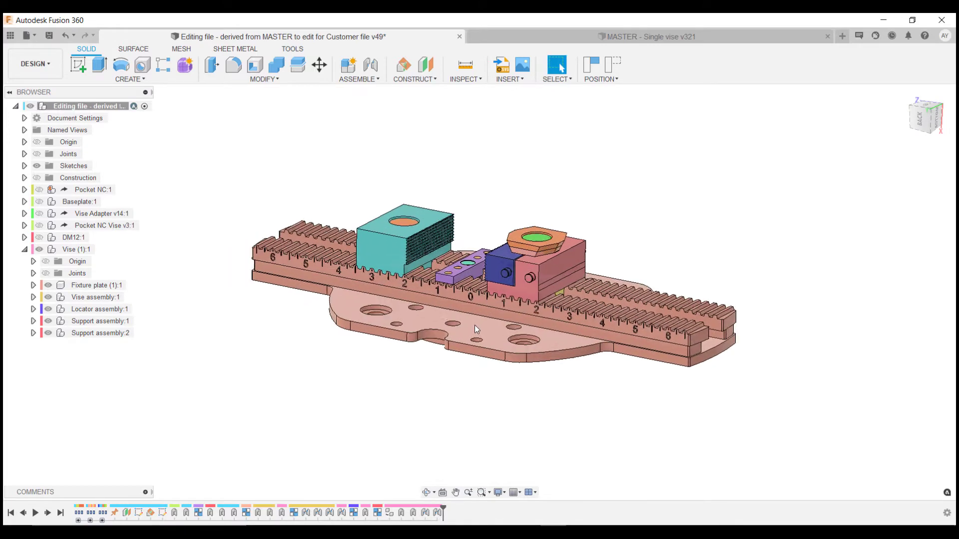
scroll(472, 281, "up", 3)
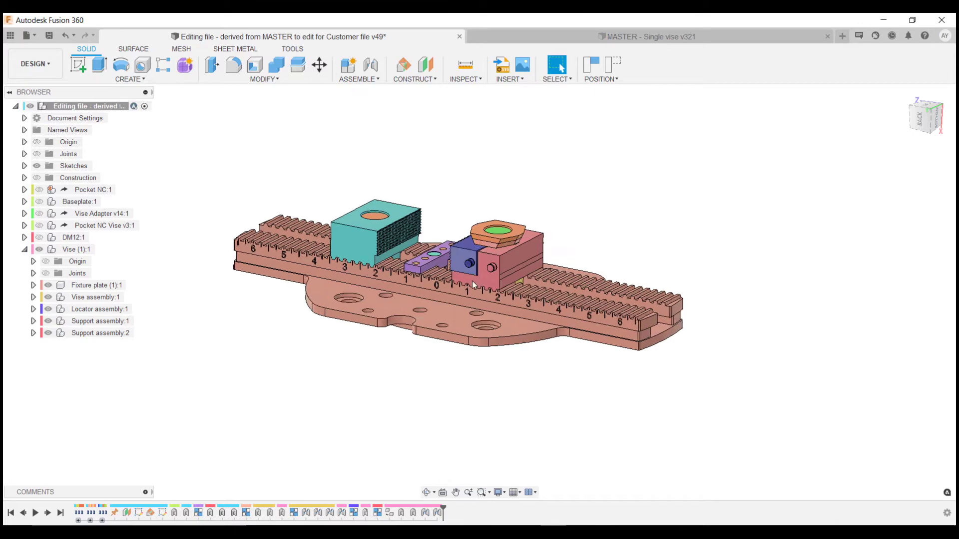
scroll(452, 295, "up", 5)
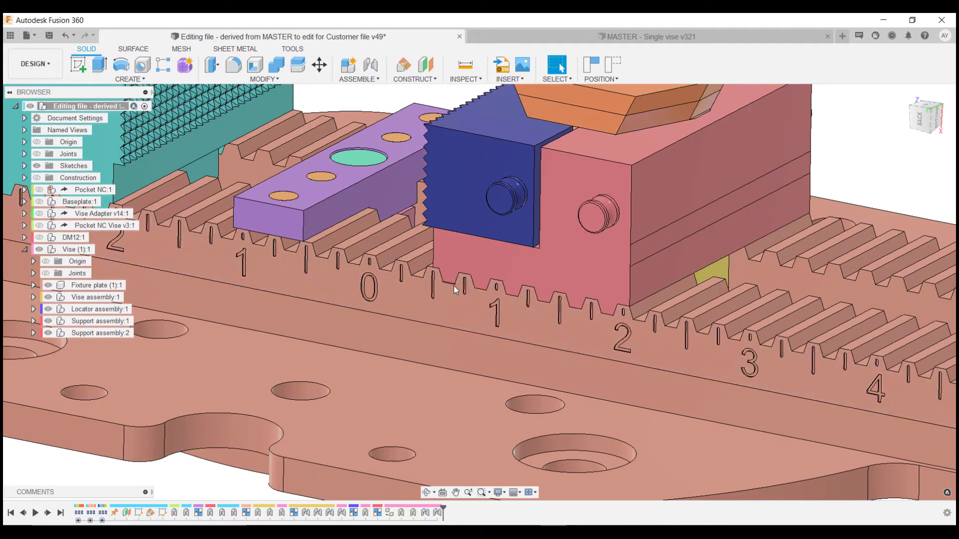
scroll(454, 325, "down", 8)
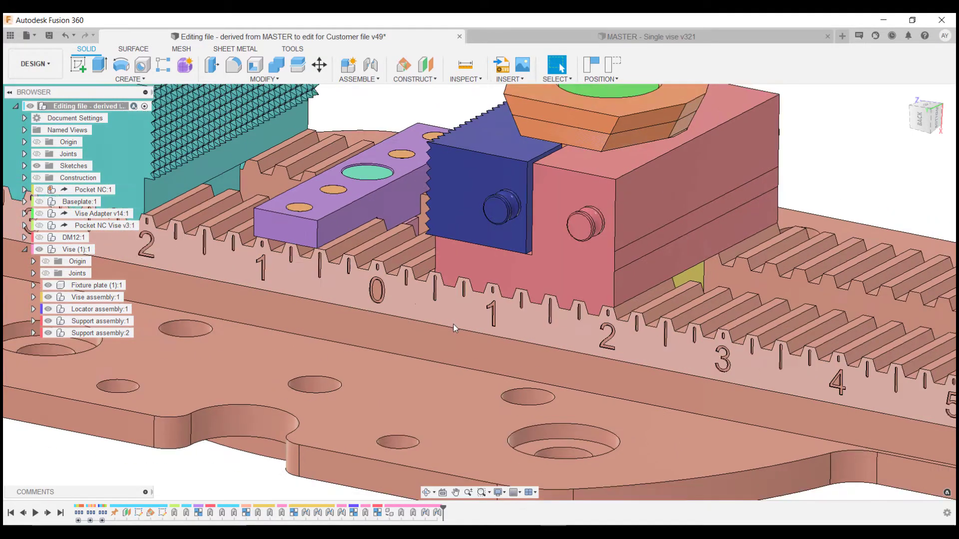
scroll(454, 324, "down", 2)
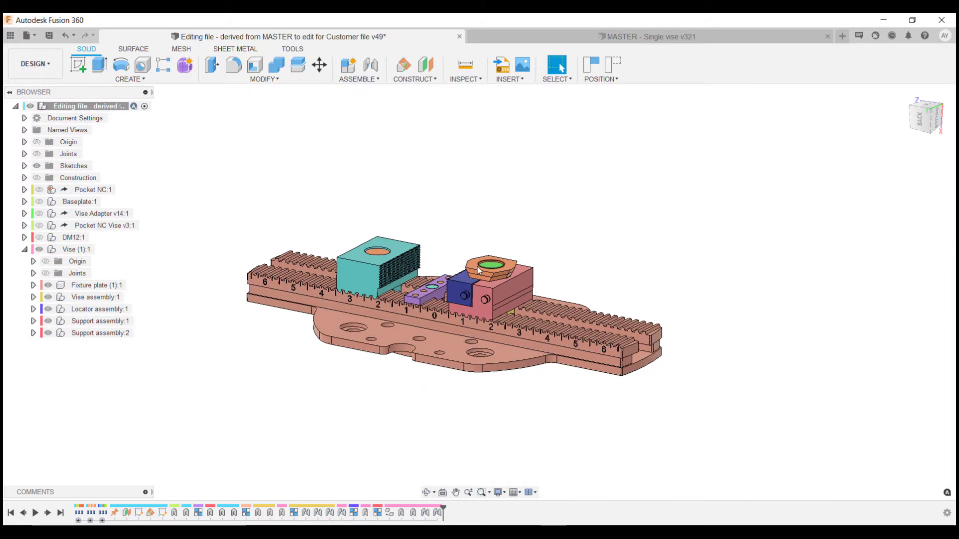
left_click_drag(478, 270, 495, 244)
scroll(443, 445, "up", 2)
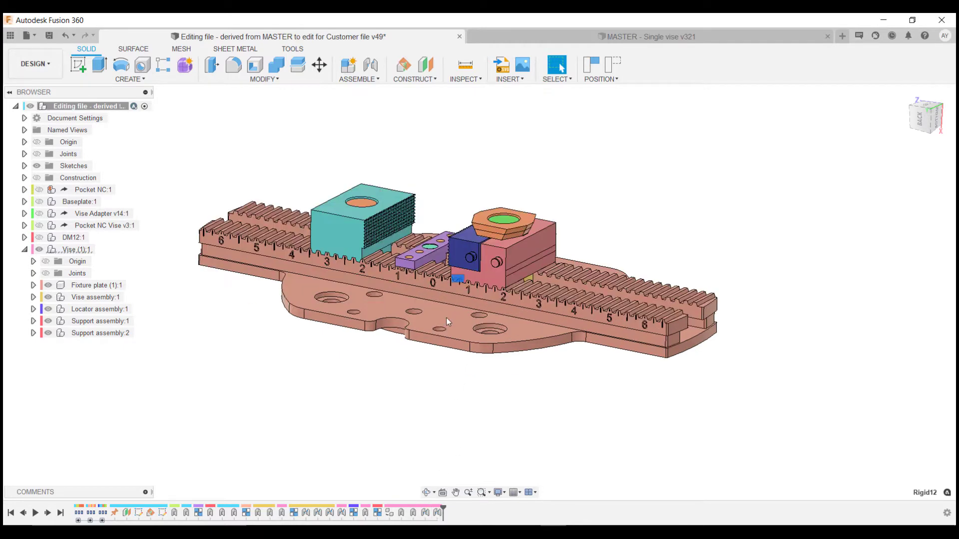
Inspect the Rigid12 joint where the pink jaw meets the rail teeth, and compare both jaws' positions along the scale.
scroll(455, 262, "up", 5)
scroll(481, 232, "up", 2)
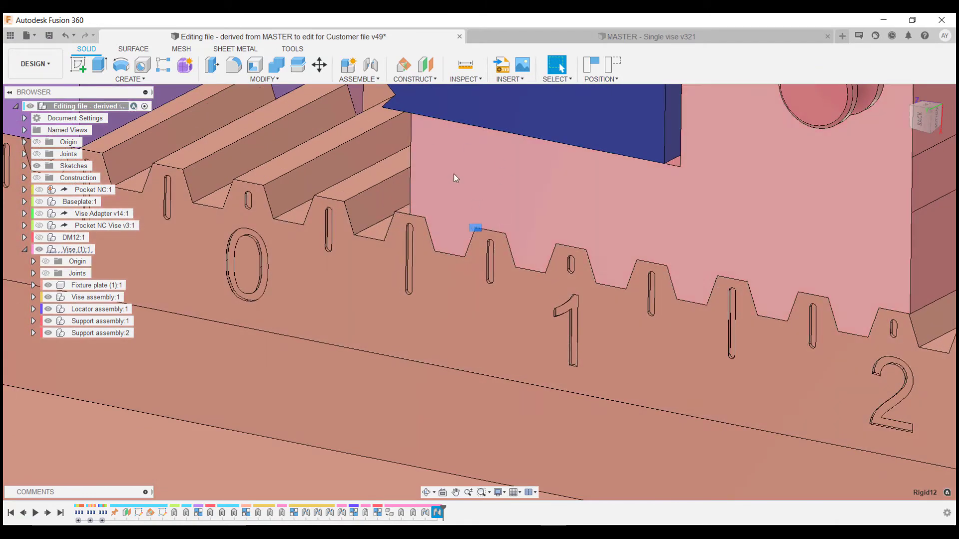
scroll(474, 193, "down", 5)
scroll(295, 185, "down", 3)
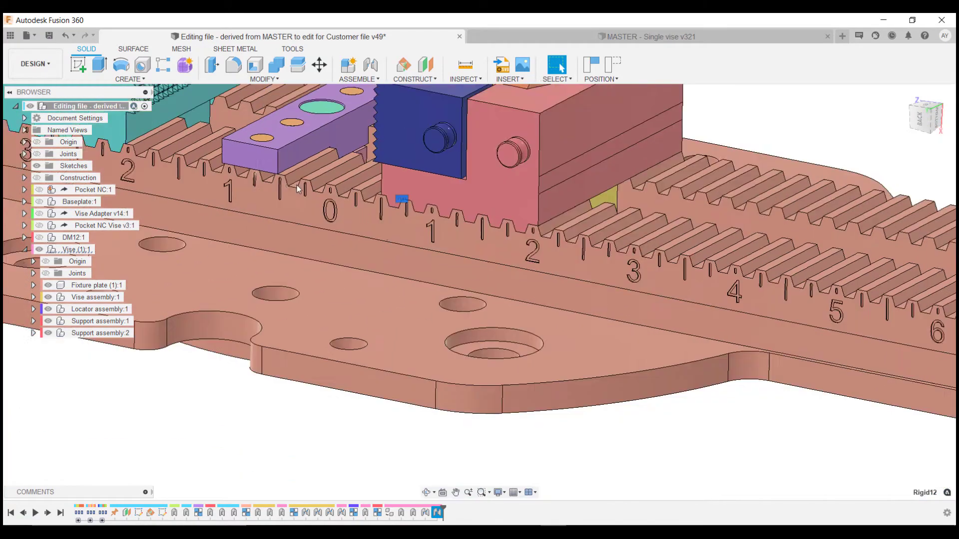
middle_click_drag(296, 184, 464, 281)
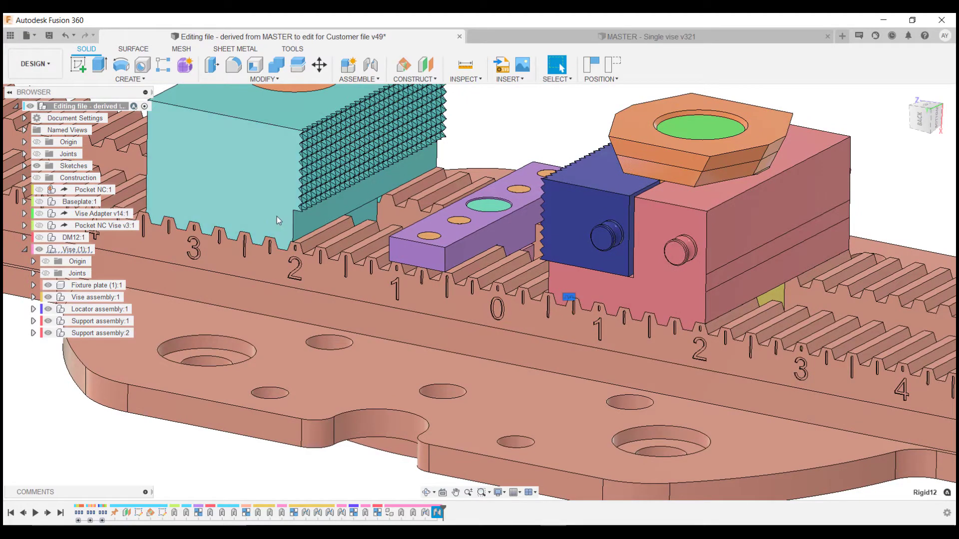
scroll(276, 217, "up", 3)
scroll(279, 228, "up", 2)
scroll(518, 317, "down", 3)
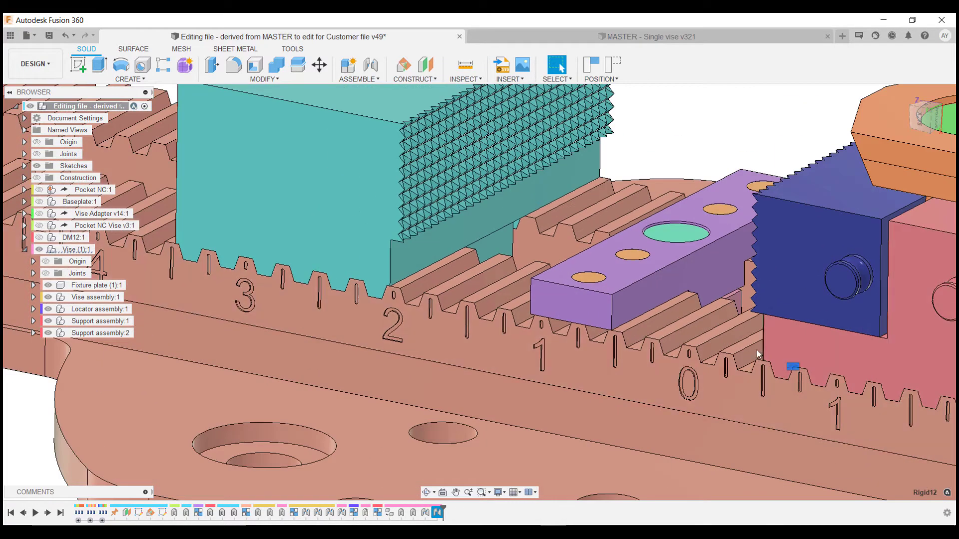
middle_click_drag(704, 340, 519, 218)
scroll(551, 240, "up", 3)
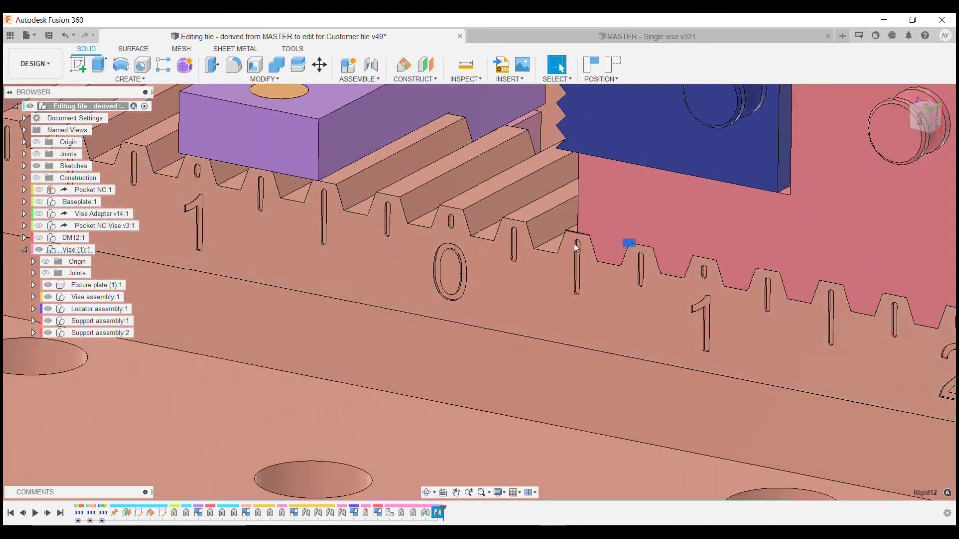
scroll(529, 286, "down", 4)
scroll(529, 287, "down", 5)
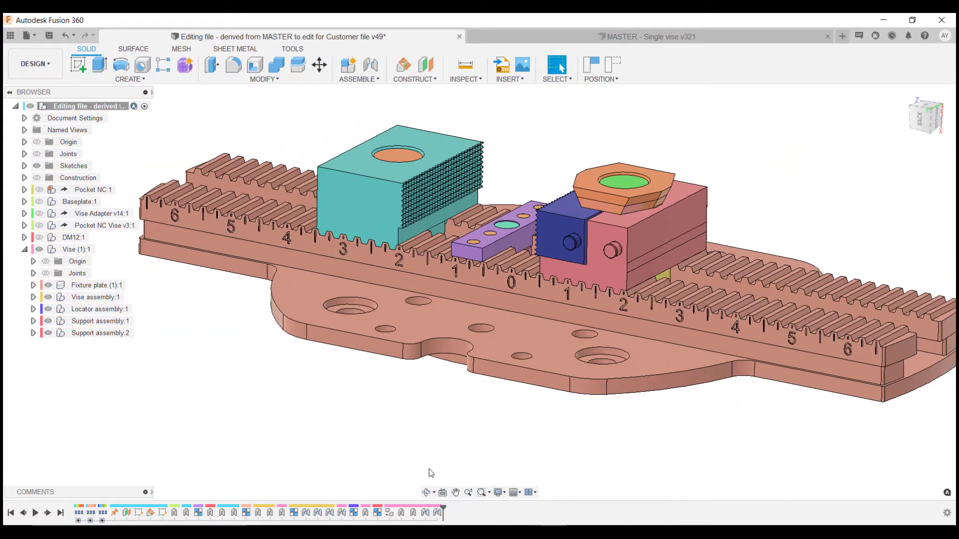
scroll(388, 420, "down", 3)
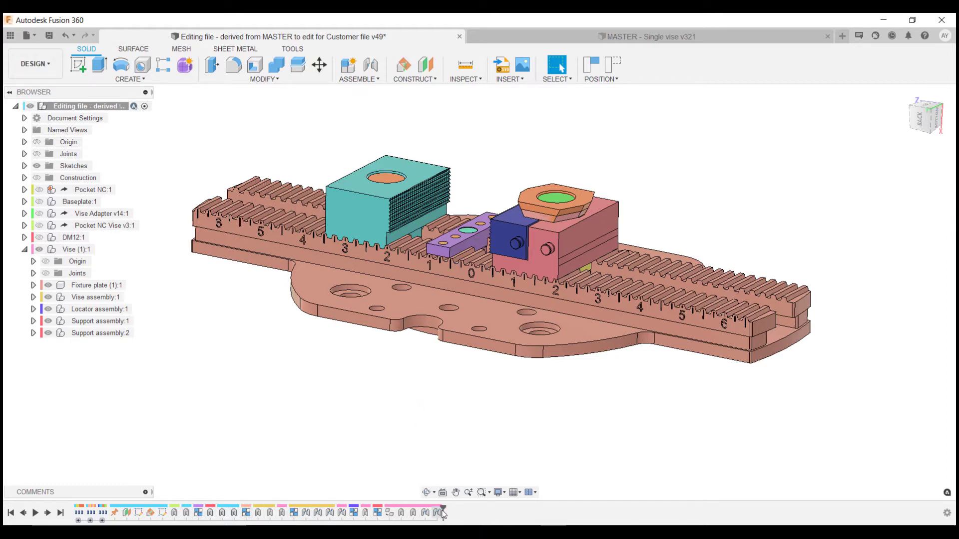
scroll(435, 411, "down", 2)
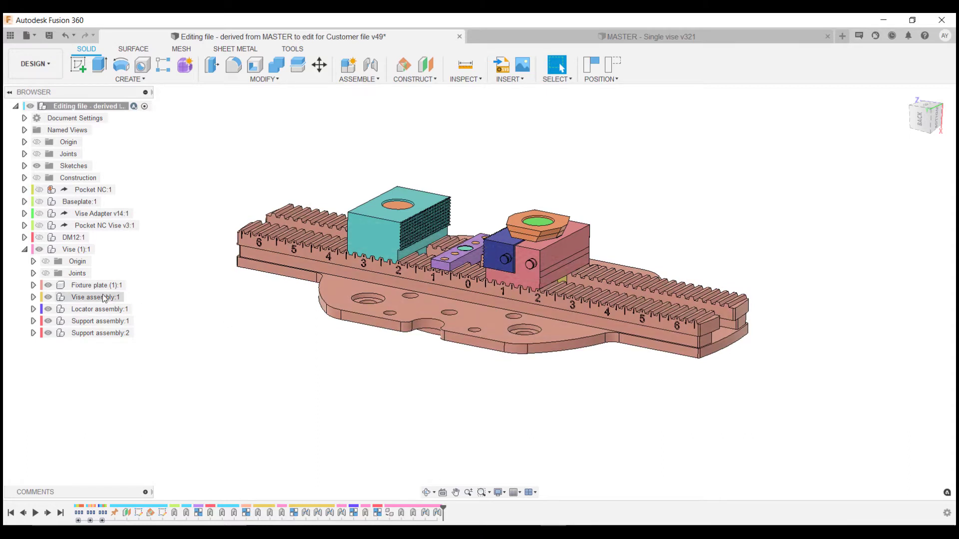
Highlight the Fixture plate (1) and Vise assembly components in turn to identify their parts in the model.
left_click(95, 285)
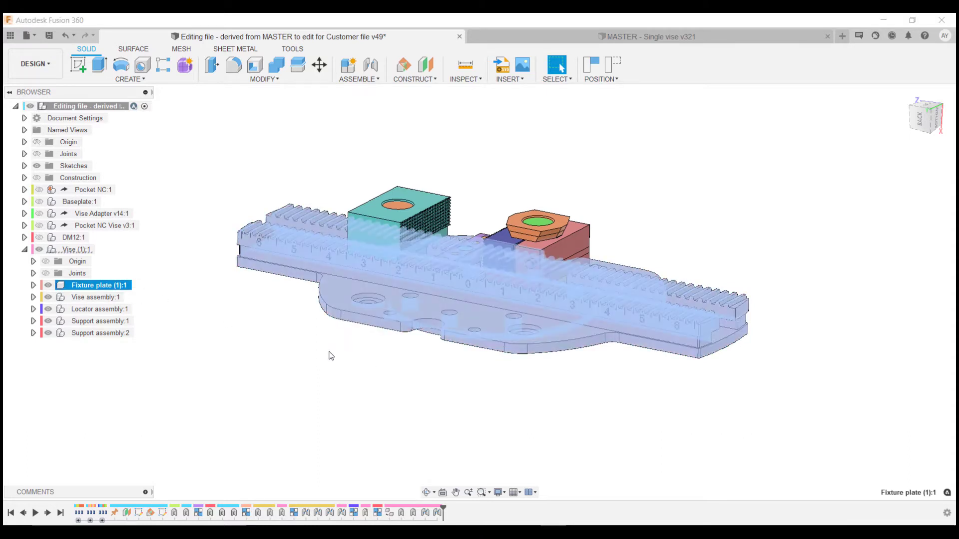
left_click(330, 355)
left_click(98, 298)
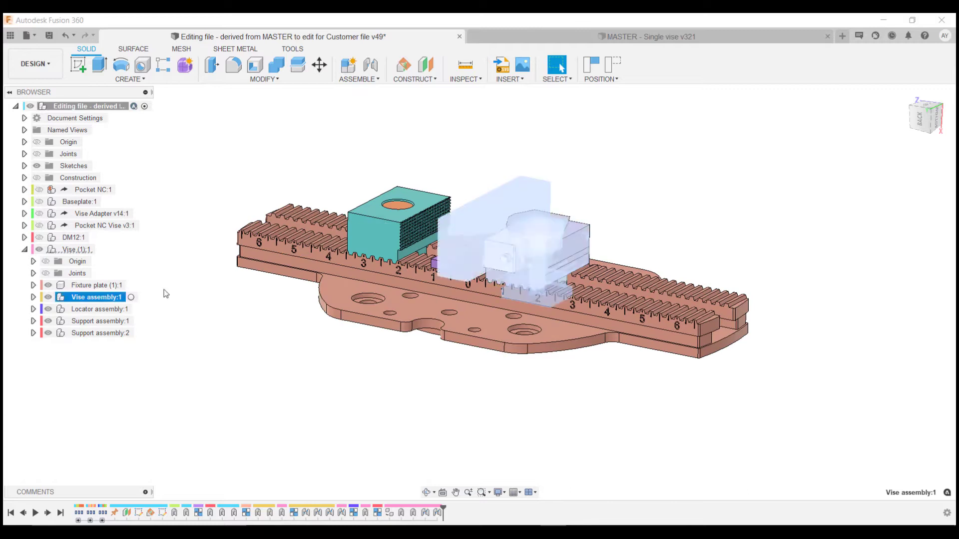
left_click(664, 160)
mouse_move(527, 234)
left_mouse_down()
mouse_move(524, 244)
mouse_move(528, 223)
left_mouse_up()
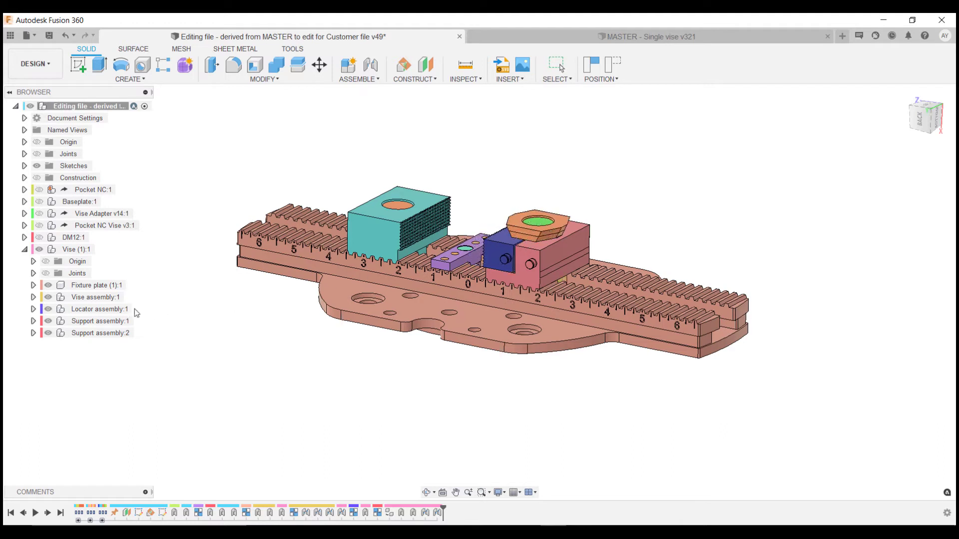
Highlight the Locator assembly, and pull the two overlapping purple support bars apart before reverting them to their captured position.
left_click(108, 311)
left_click(191, 341)
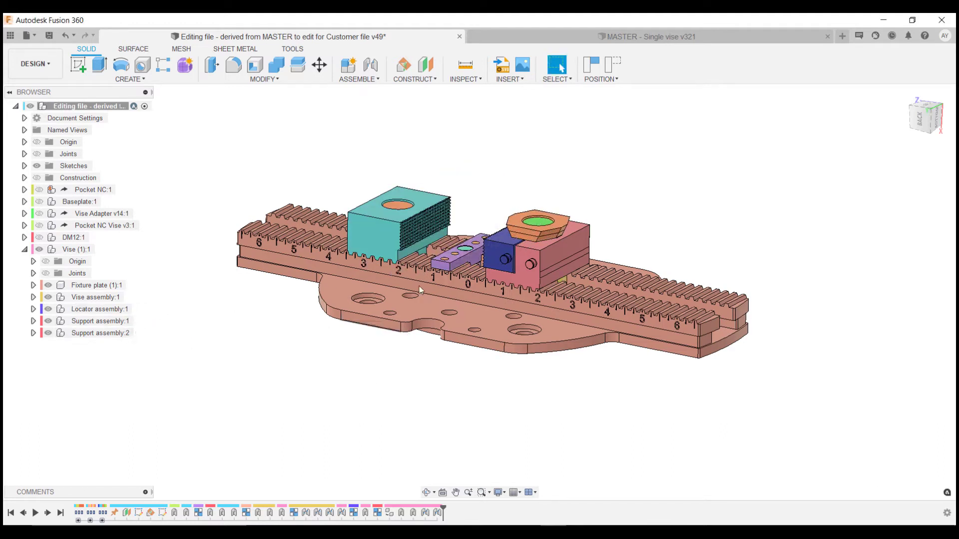
left_click_drag(445, 266, 421, 265)
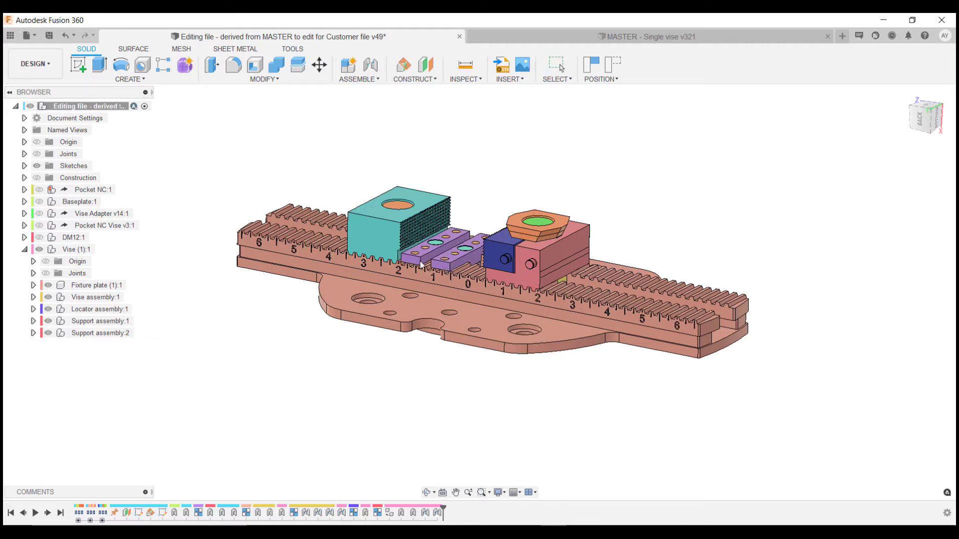
left_click(613, 68)
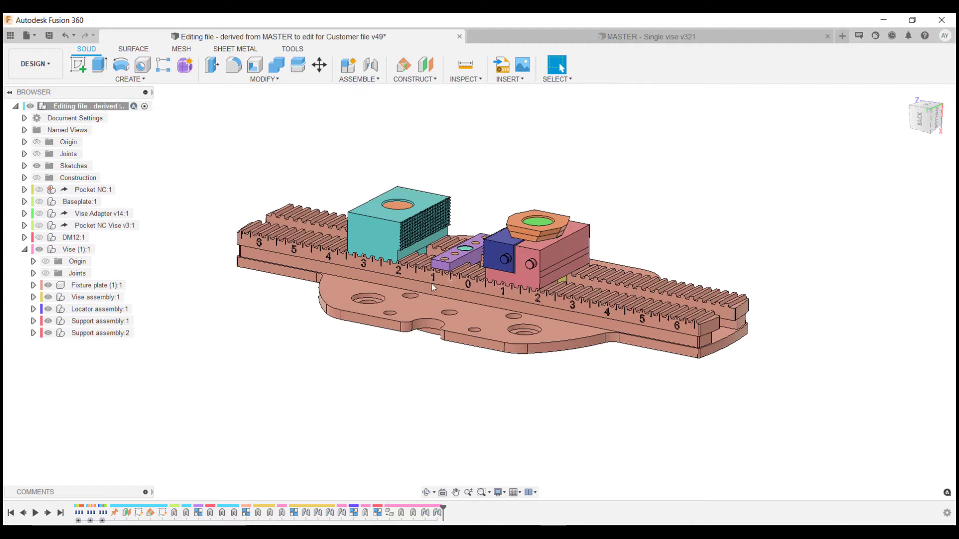
Expand the Vise assembly in the component tree and examine the serrated face of the blue jaw up close.
scroll(413, 271, "up", 2)
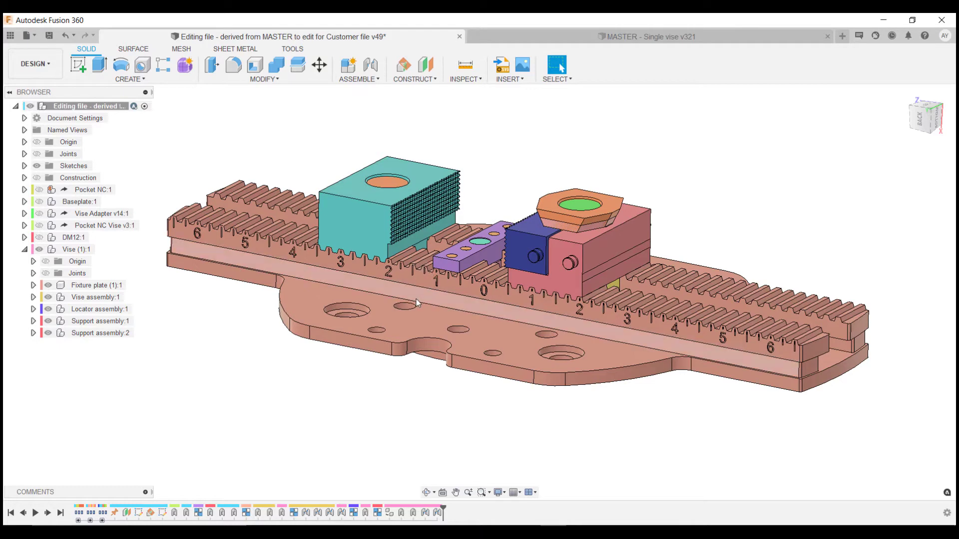
scroll(407, 313, "down", 3)
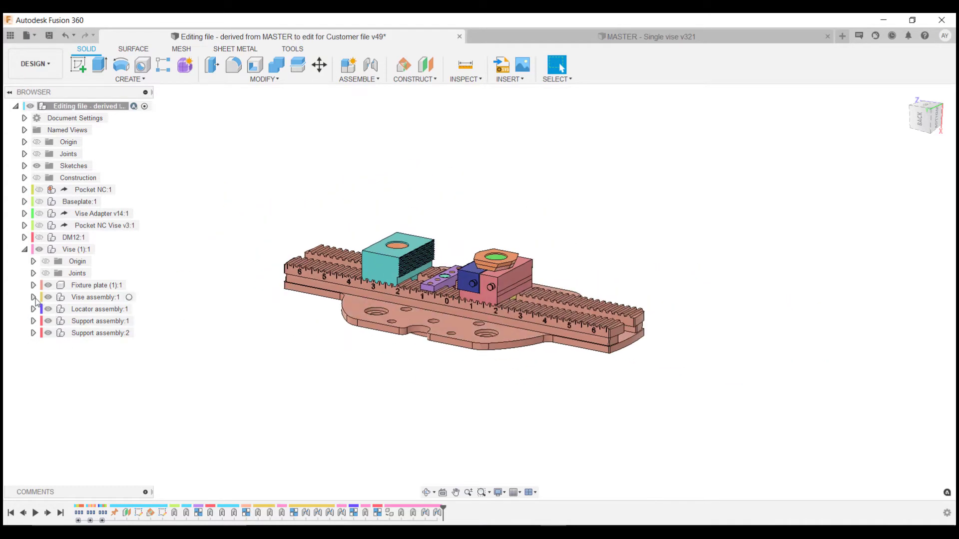
left_click(33, 297)
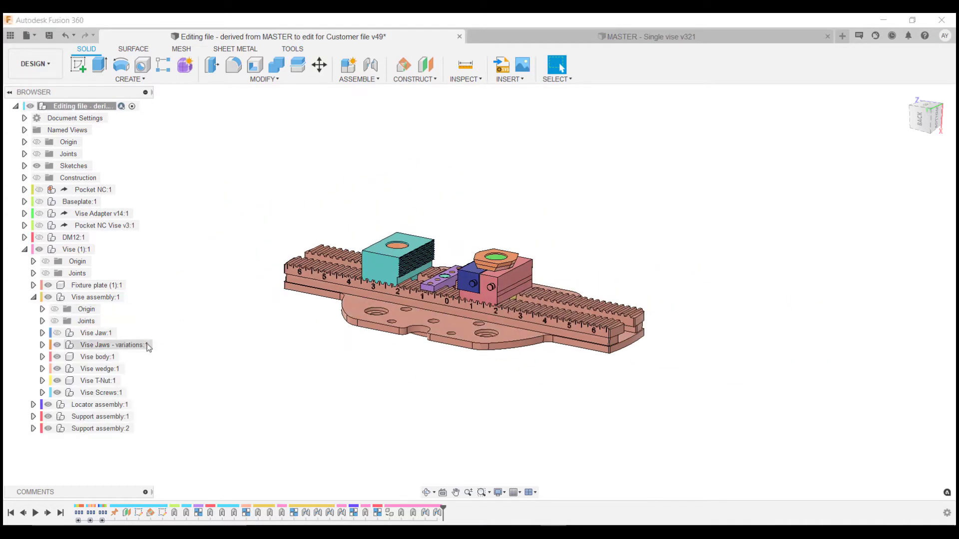
scroll(472, 313, "up", 5)
middle_click_drag(450, 319, 499, 321, "shift")
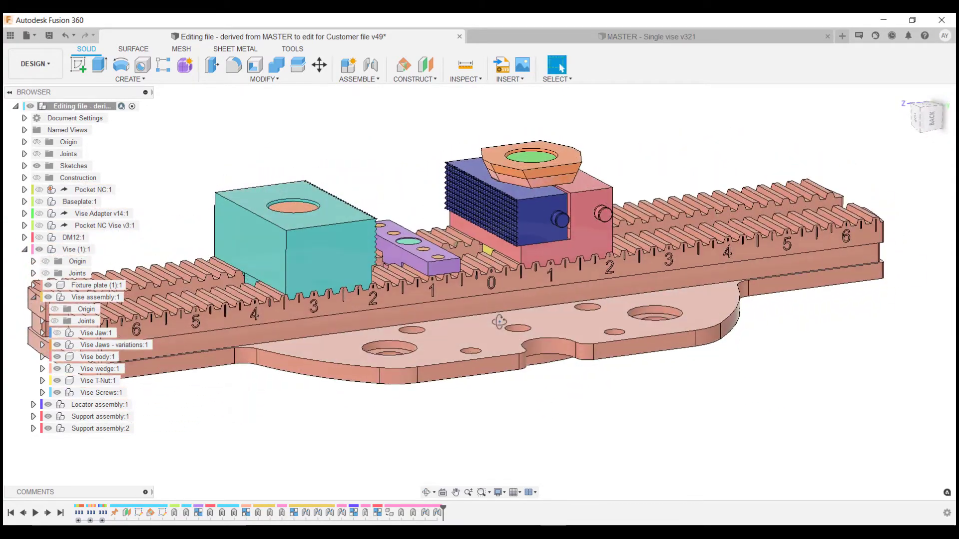
scroll(515, 217, "up", 5)
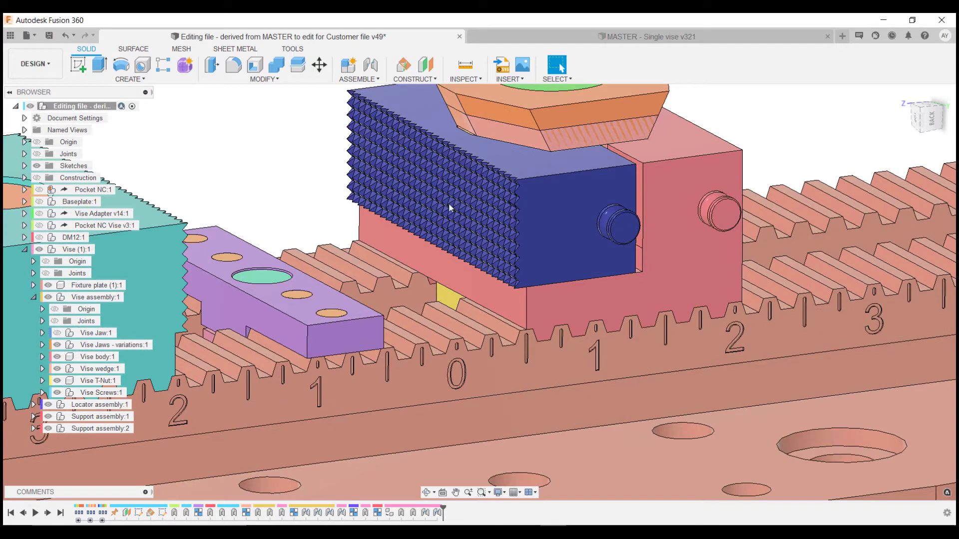
scroll(449, 202, "down", 6)
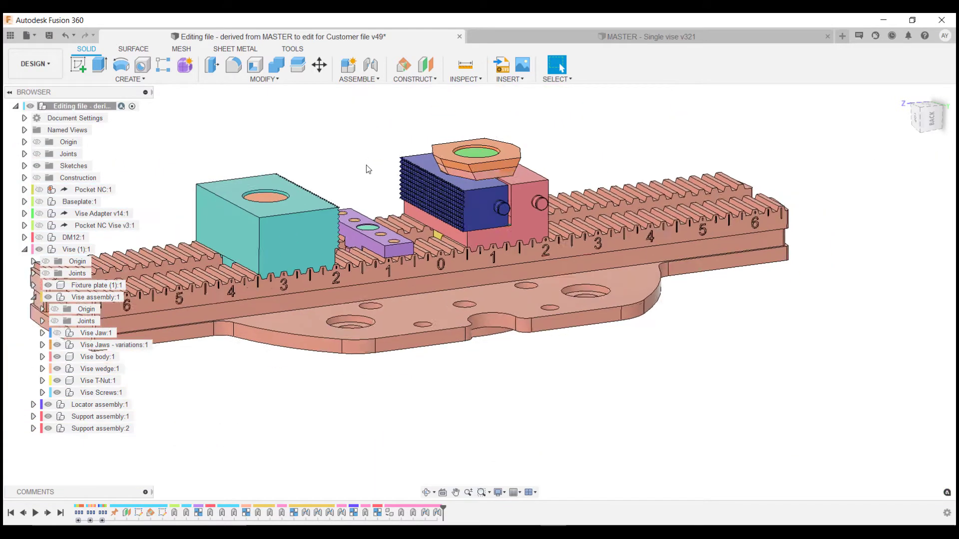
scroll(367, 165, "down", 2)
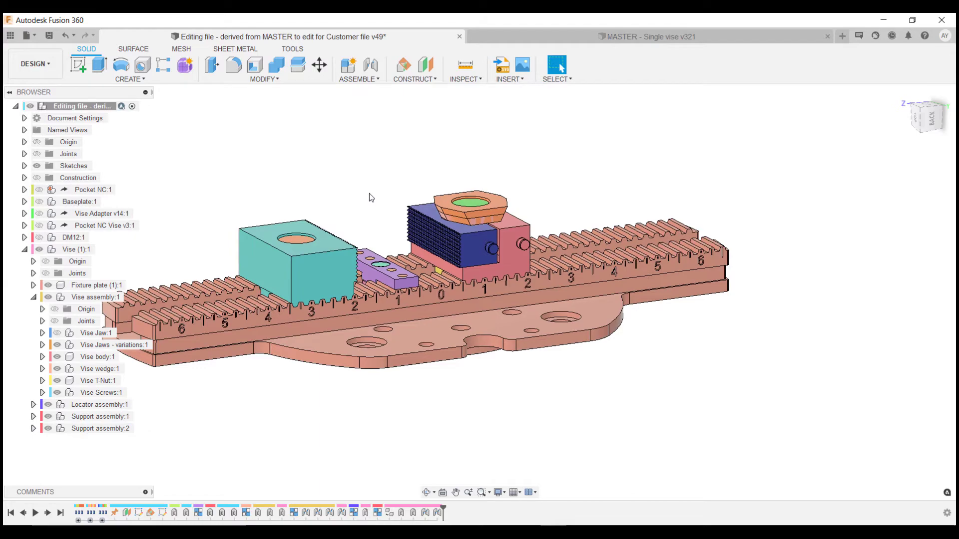
middle_click_drag(372, 196, 340, 200, "shift")
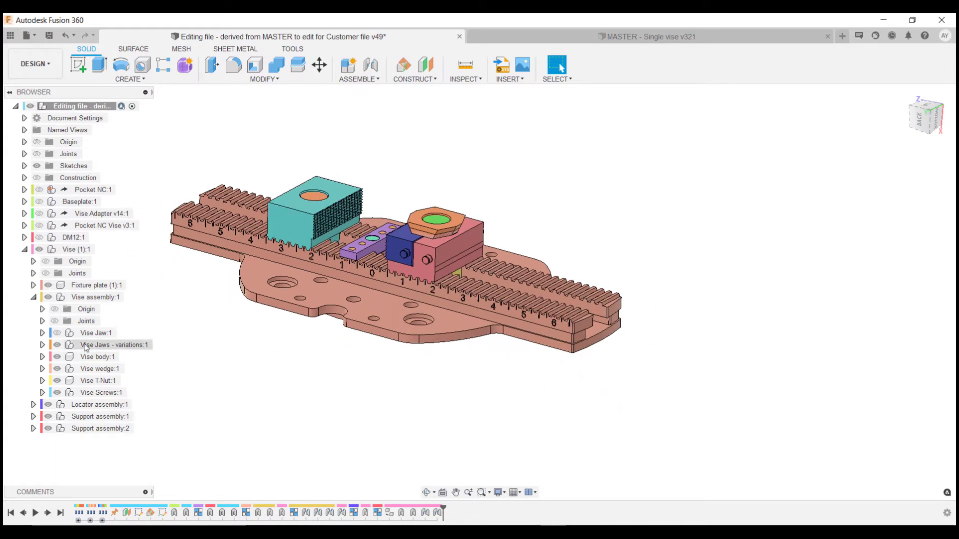
Expand Vise Jaws - variations, hide that component, and display the plain Vise Jaw in its place.
left_click(42, 345)
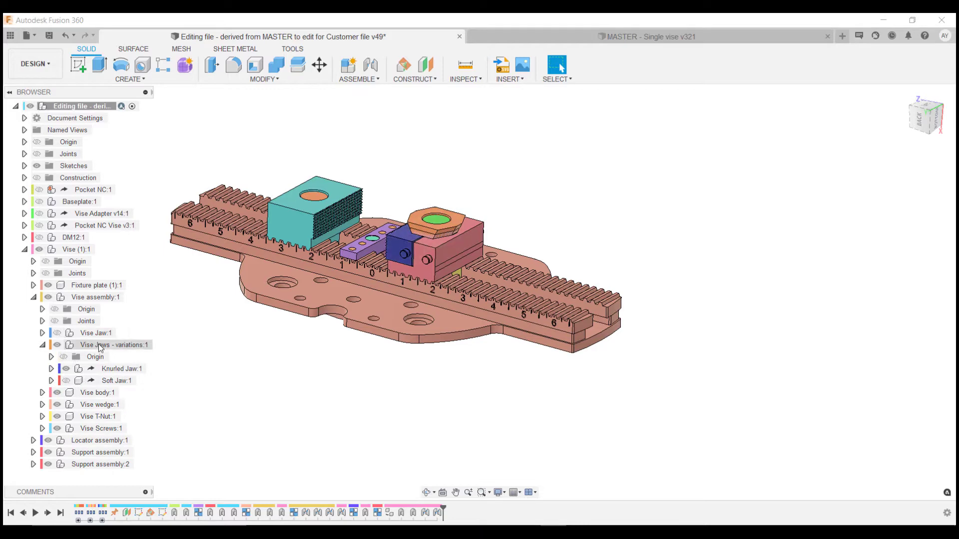
scroll(184, 350, "up", 3)
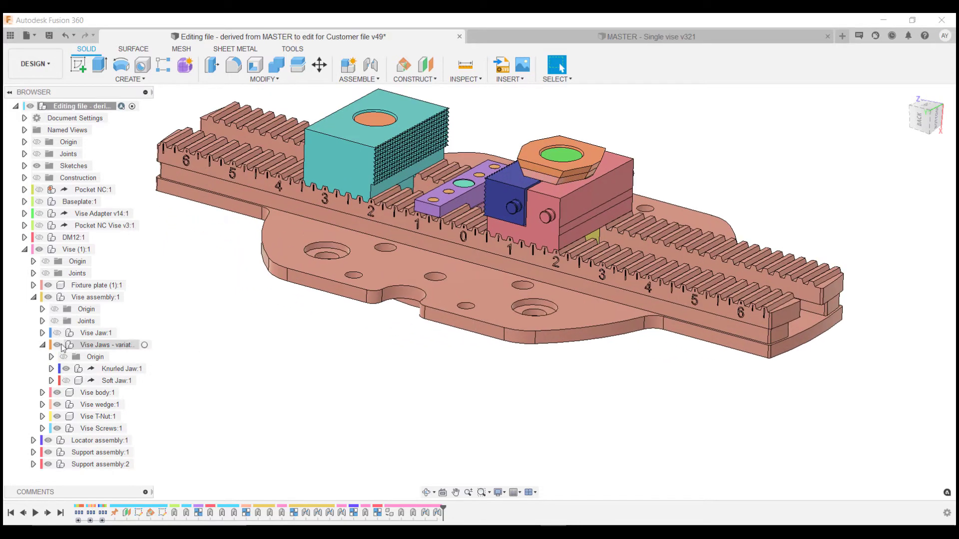
left_click(57, 333)
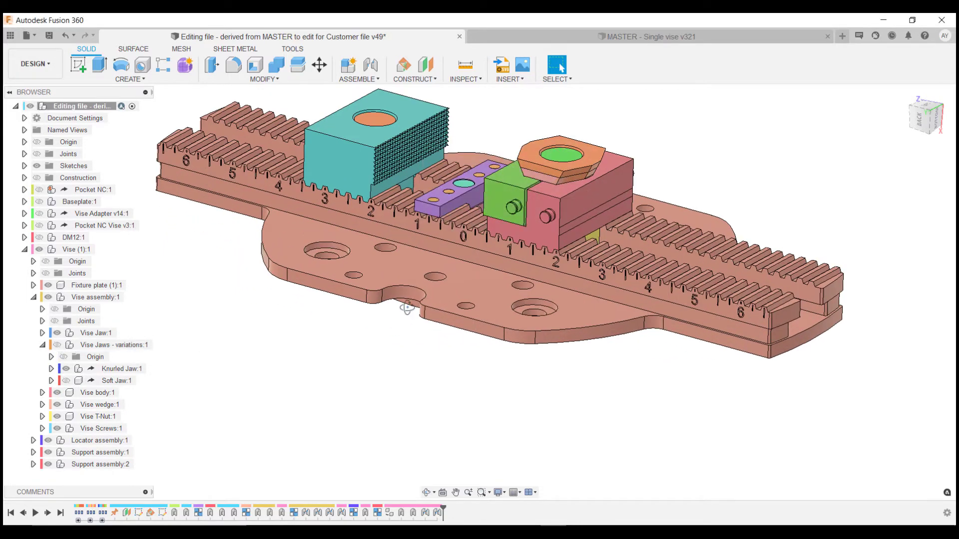
middle_click_drag(408, 308, 432, 315, "shift")
scroll(404, 189, "up", 5)
middle_click_drag(405, 190, 420, 245)
scroll(421, 271, "down", 3)
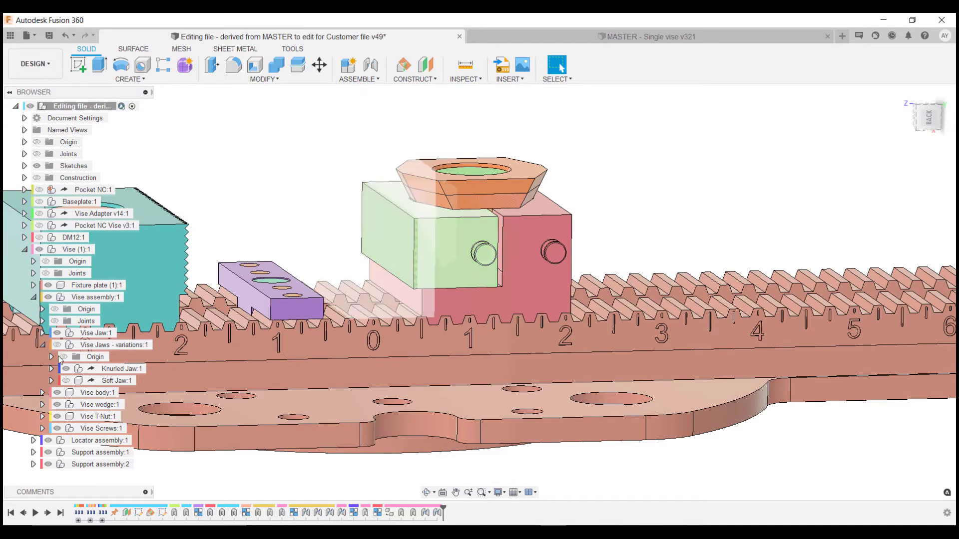
Replace the plain Vise Jaw with the Soft Jaw from Vise Jaws - variations, keeping the Knurled Jaw hidden.
left_click(60, 341)
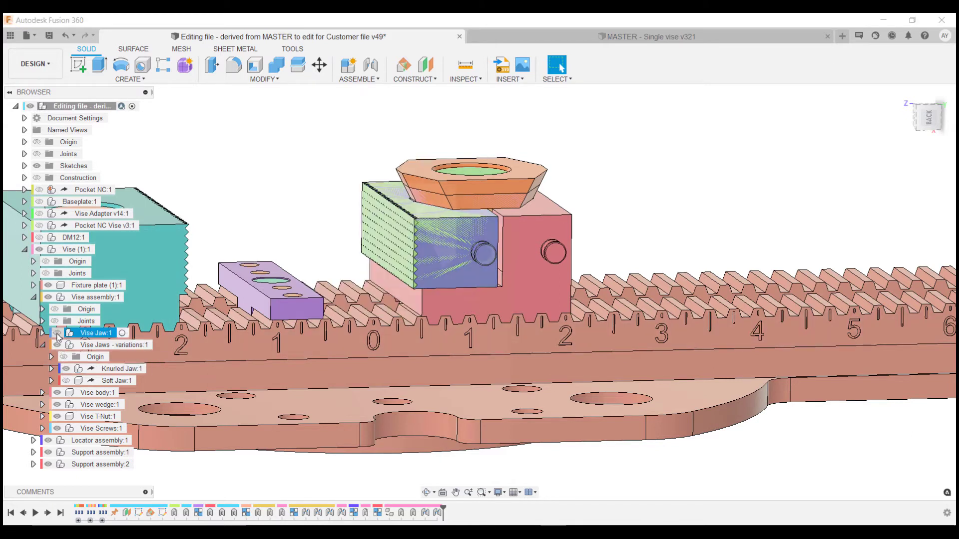
left_click(411, 284)
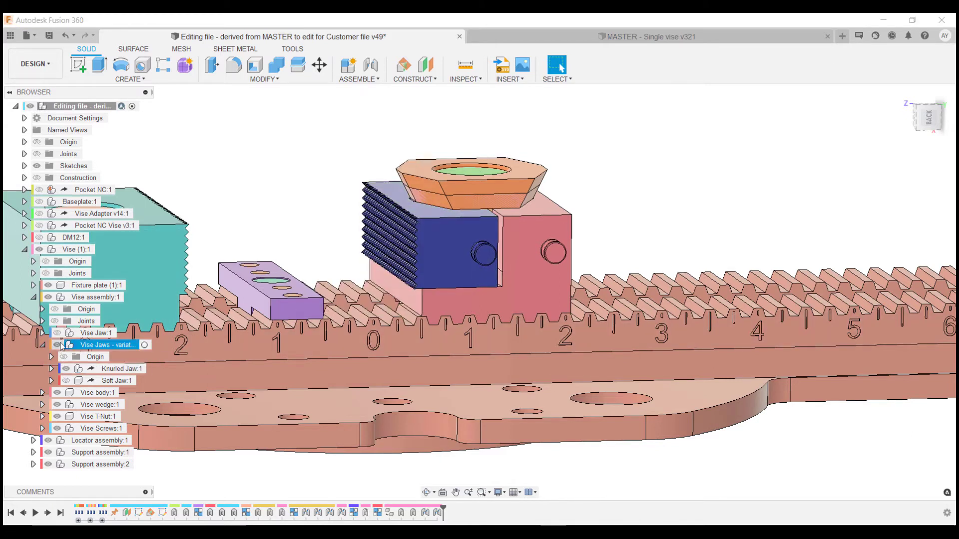
left_click(60, 345)
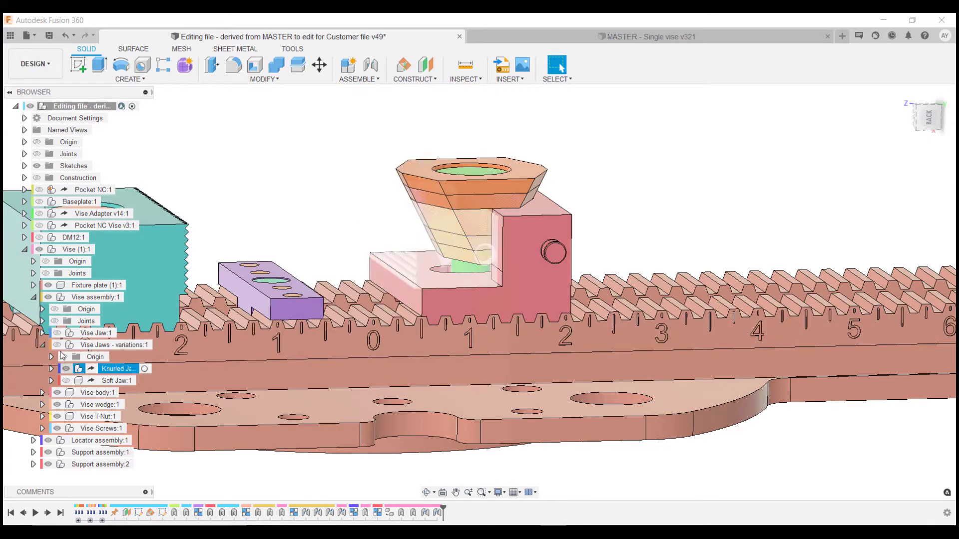
left_click(69, 370)
left_click(66, 369)
mouse_move(369, 287)
middle_mouse_down("shift")
mouse_move(398, 283)
mouse_move(382, 260)
mouse_move(390, 269)
mouse_move(372, 268)
mouse_move(385, 276)
mouse_move(374, 278)
middle_mouse_up("shift")
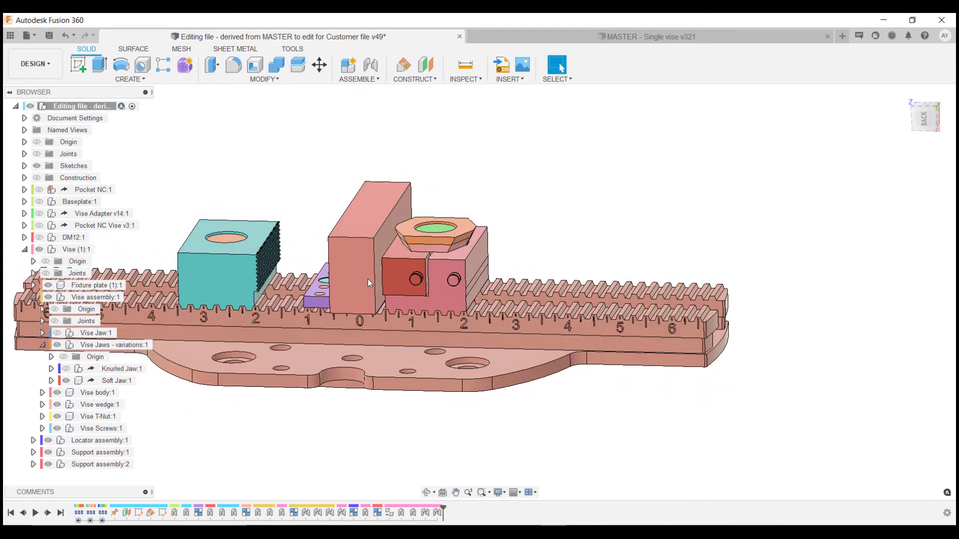
scroll(367, 278, "down", 2)
scroll(358, 273, "up", 3)
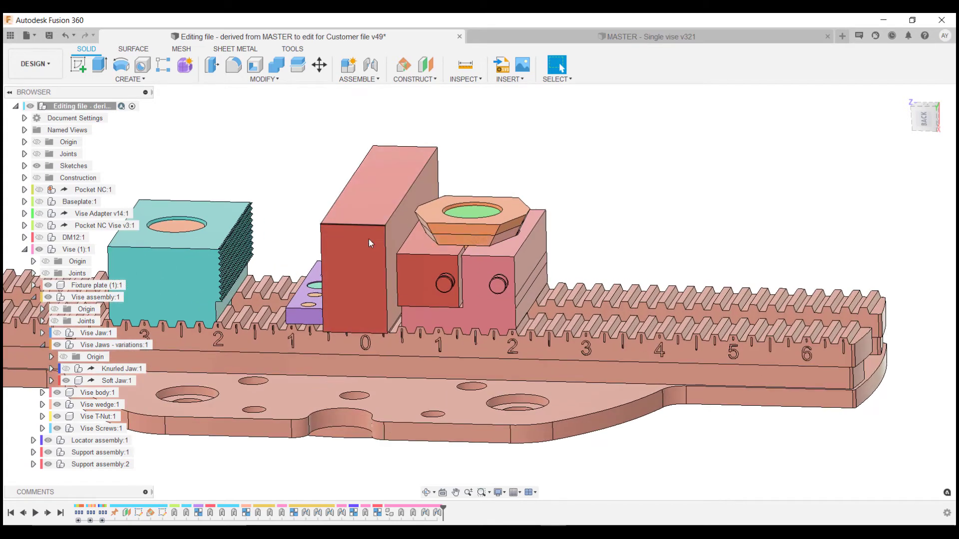
scroll(353, 274, "down", 4)
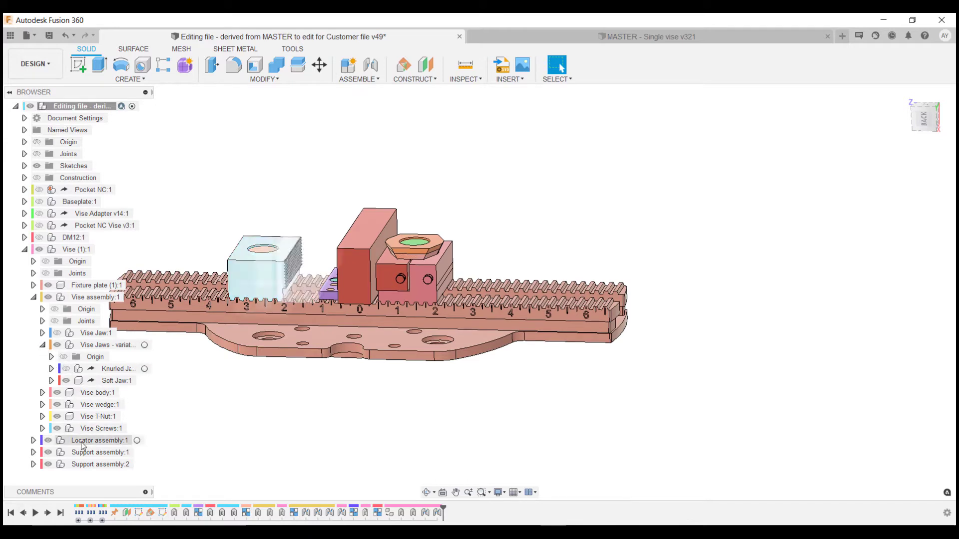
Expand the Locator assembly down to Locator - variations, and swap the Knurled Locator for the Soft Jaw Locator.
scroll(304, 272, "up", 5)
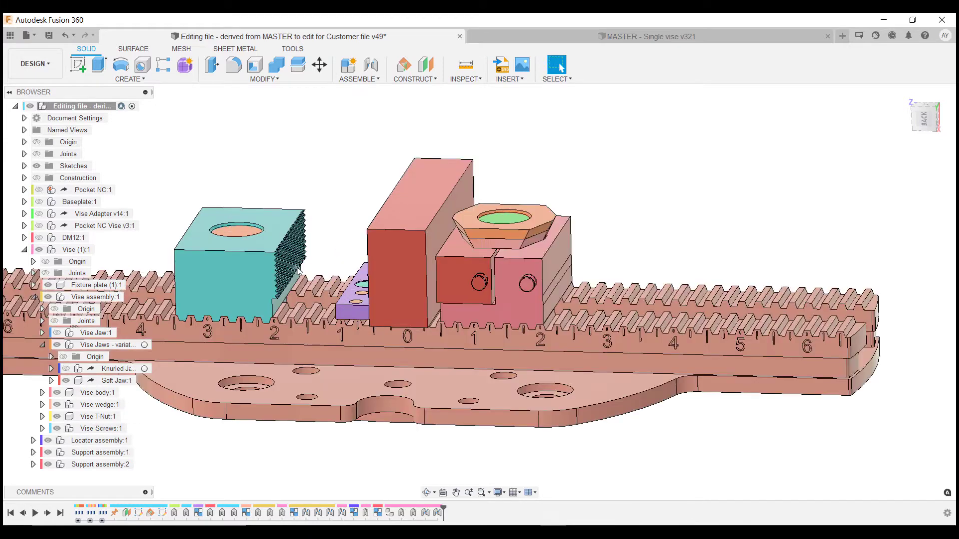
scroll(464, 250, "down", 5)
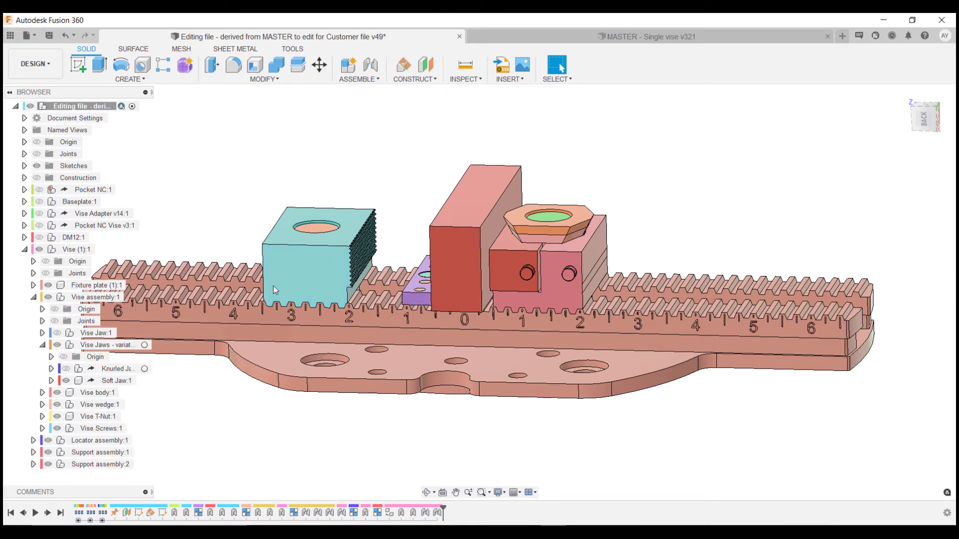
left_click(33, 440)
scroll(84, 440, "down", 1)
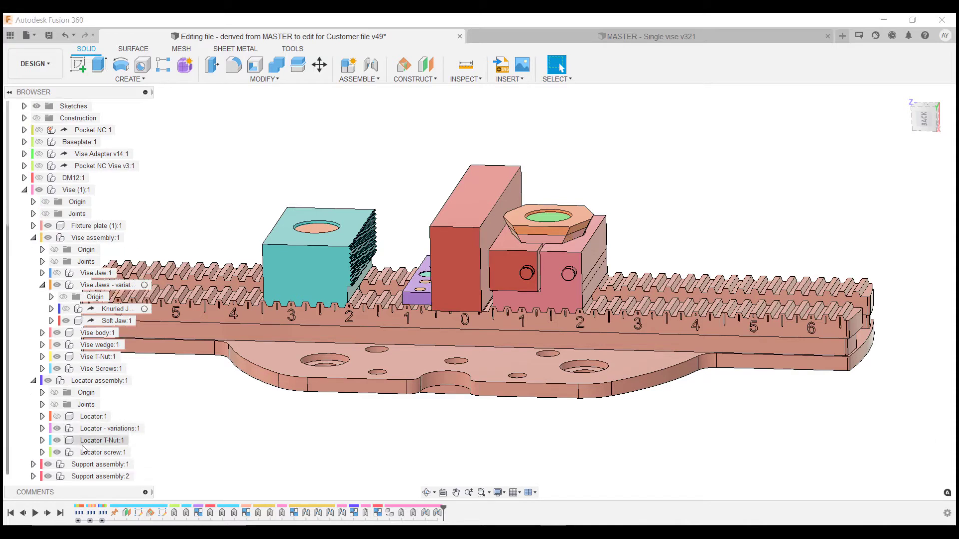
left_click(42, 428)
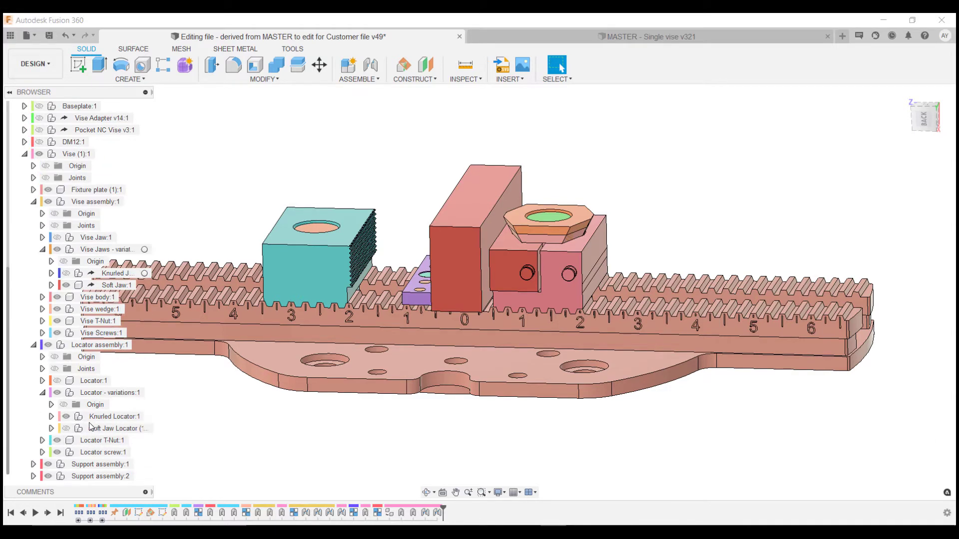
left_click(66, 417)
left_click(67, 429)
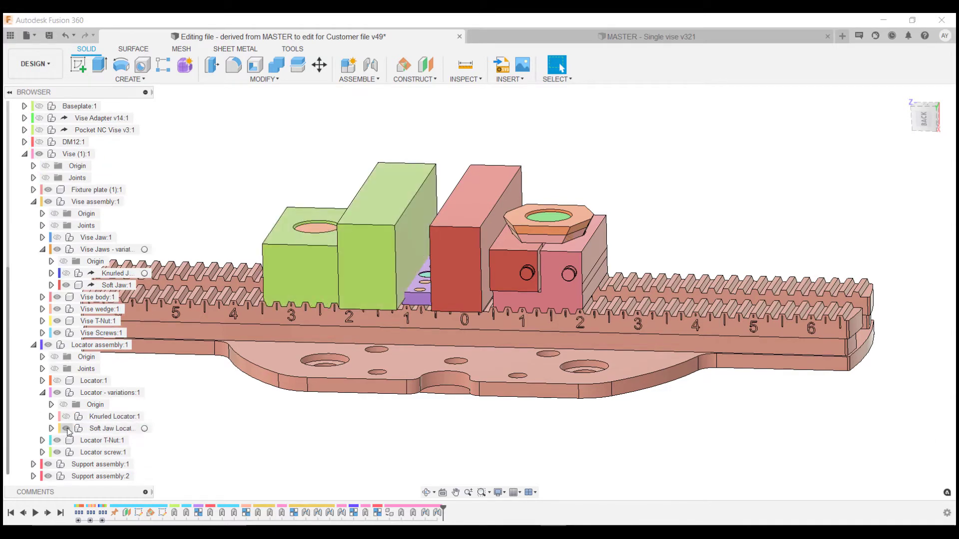
Hide the Soft Jaw Locator, display the Knurled Locator again, and collapse the Locator assembly.
left_click(67, 429)
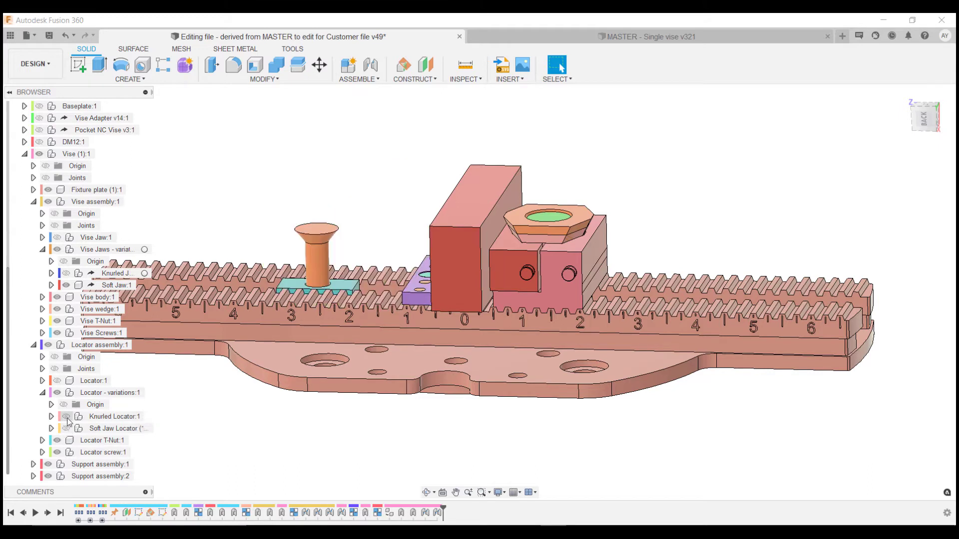
left_click(66, 417)
left_click(43, 393)
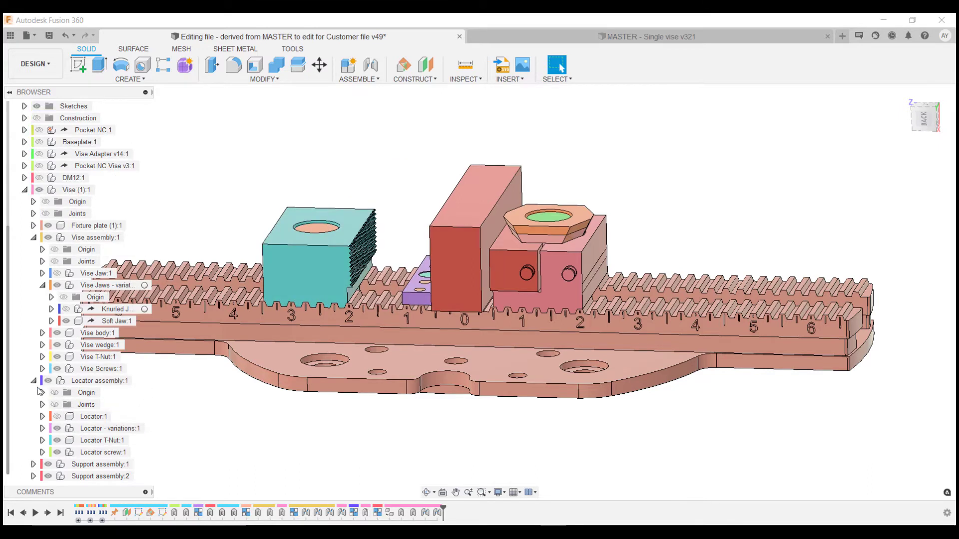
left_click(34, 381)
Hide the Soft Jaw and display the Knurled Jaw in the vise assembly again.
middle_click_drag(257, 403, 324, 354, "shift")
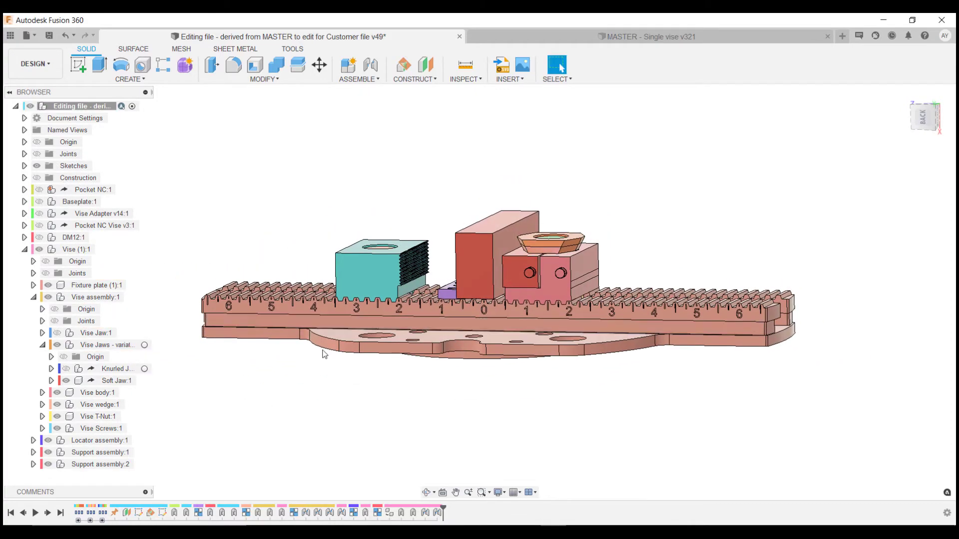
left_click(66, 368)
left_click(66, 381)
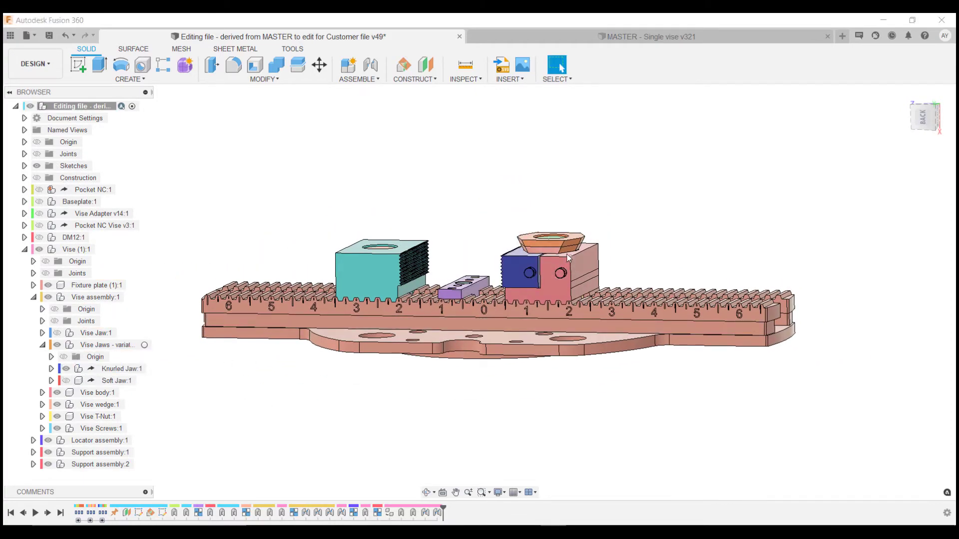
scroll(546, 265, "up", 3)
mouse_move(546, 266)
middle_mouse_down("shift")
mouse_move(559, 287)
mouse_move(540, 280)
middle_mouse_up("shift")
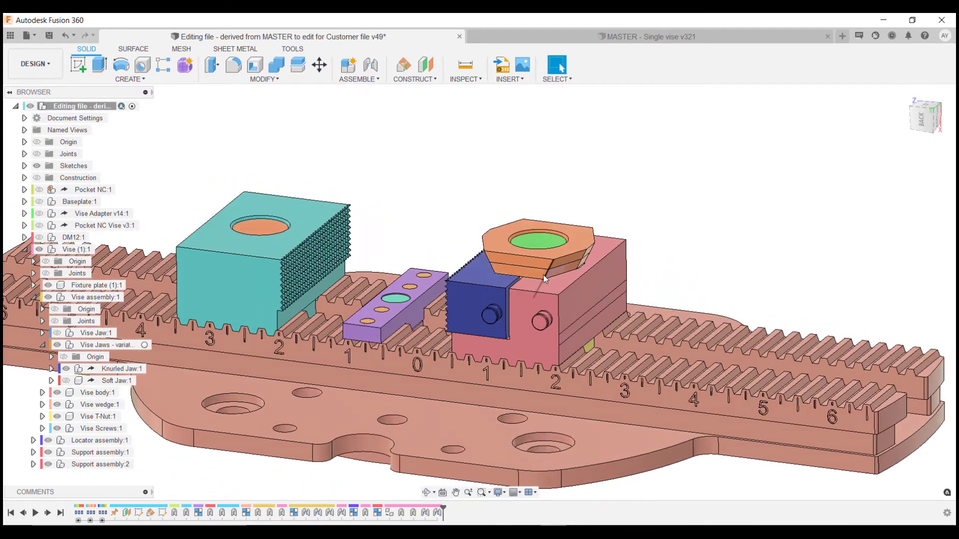
Roll the timeline back before the last two joints, and slide the teal locator off the rail end and back to about the 3 mark.
scroll(539, 282, "down", 3)
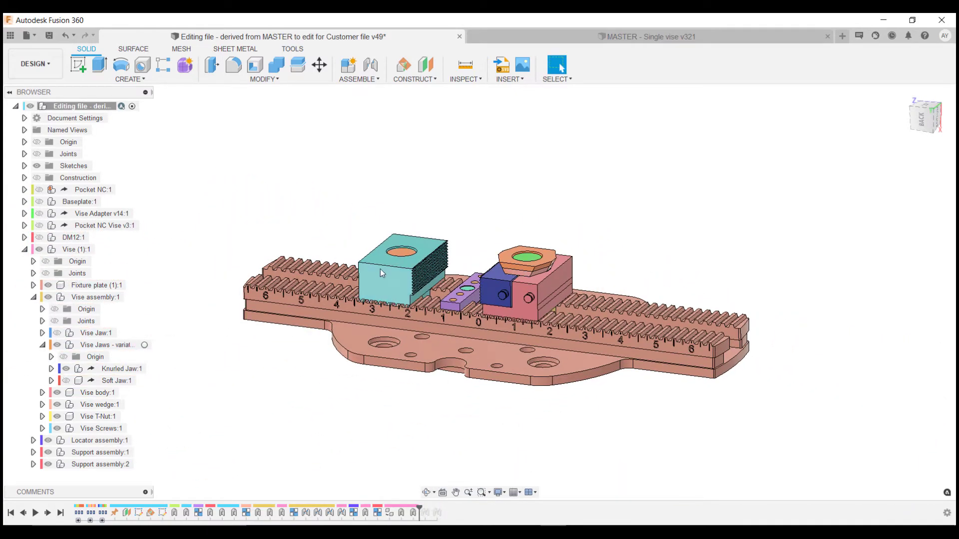
left_click_drag(374, 262, 249, 241)
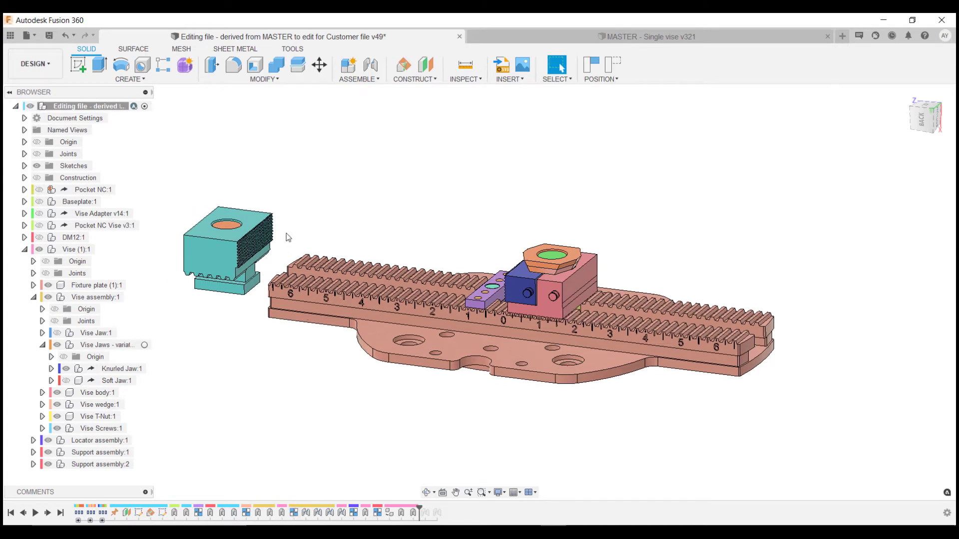
scroll(234, 241, "up", 2)
left_click_drag(212, 240, 284, 261)
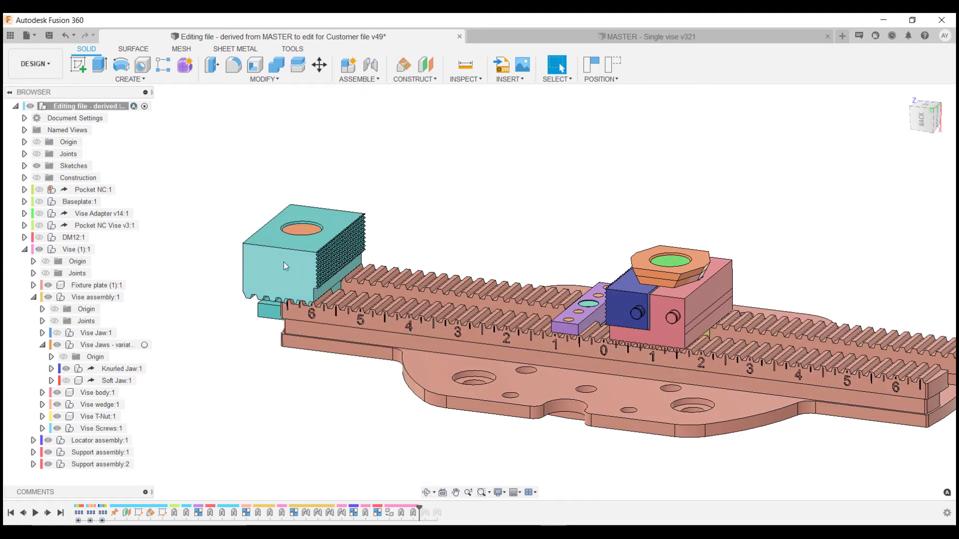
left_click_drag(281, 251, 451, 282)
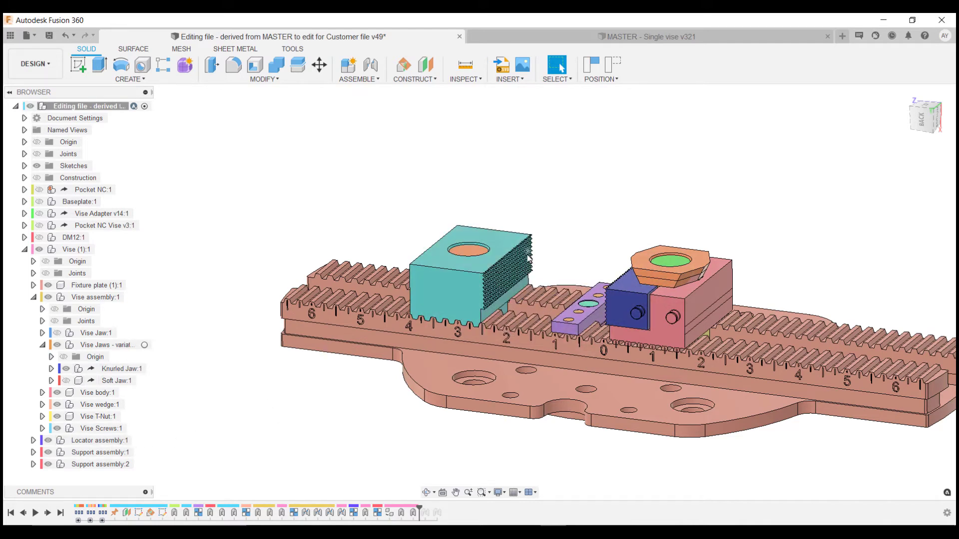
Roll the timeline forward to its end and examine the wedge between the Knurled Jaw and the vise body.
scroll(502, 277, "down", 3)
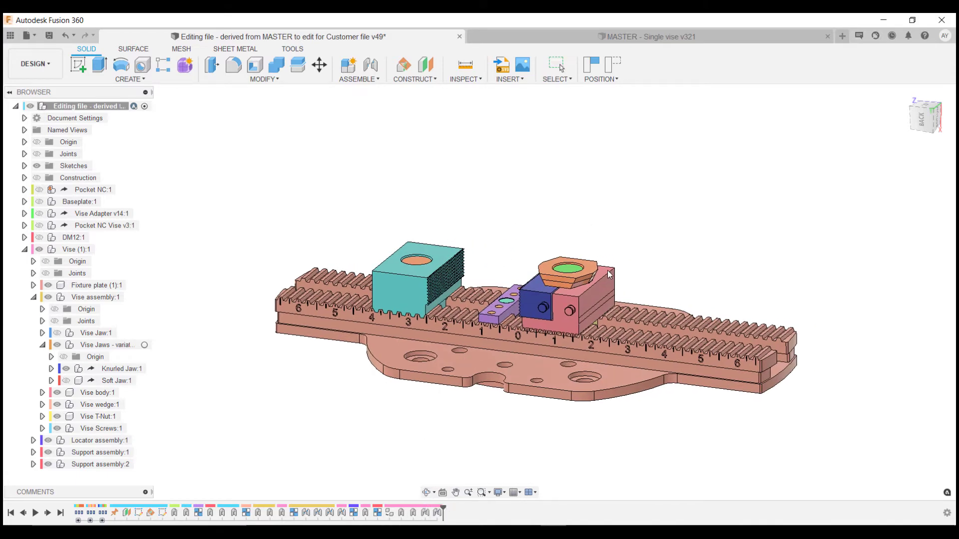
scroll(528, 280, "up", 8)
middle_click_drag(467, 289, 471, 290)
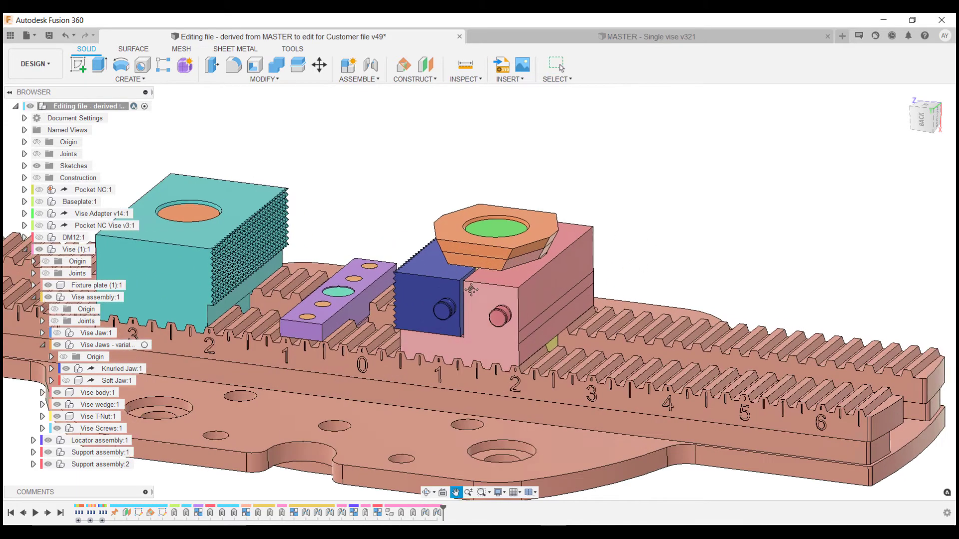
scroll(477, 286, "up", 3)
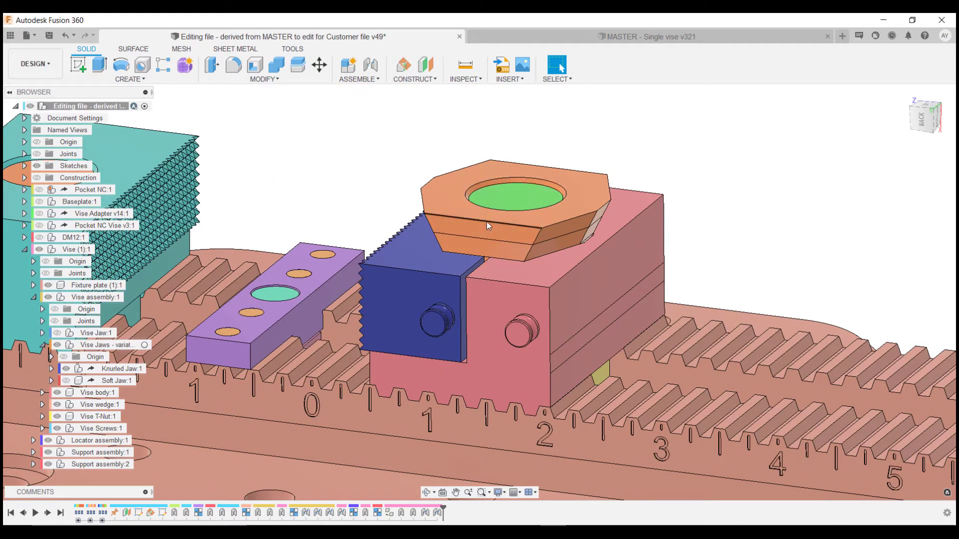
middle_click_drag(668, 325, 628, 345, "shift")
scroll(543, 331, "up", 5)
scroll(636, 304, "up", 5)
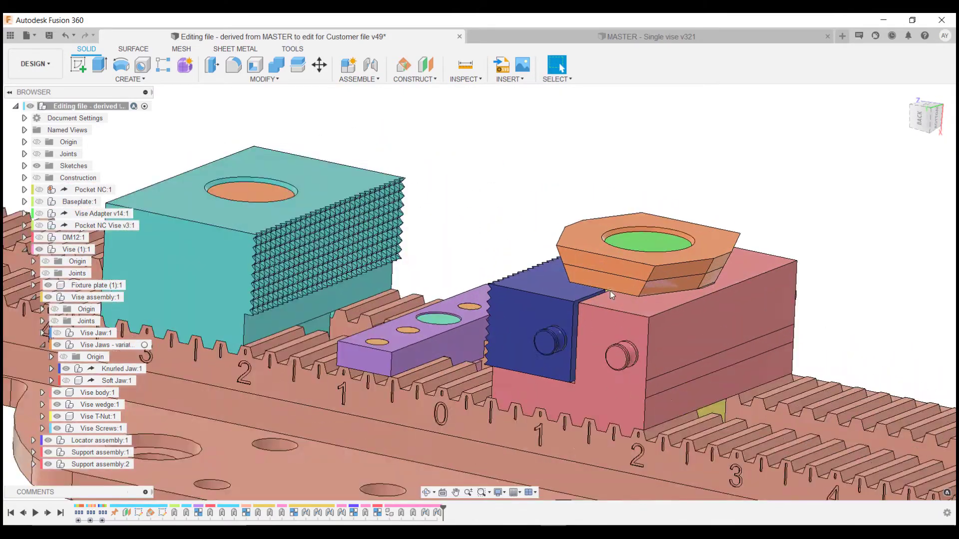
scroll(610, 290, "up", 2)
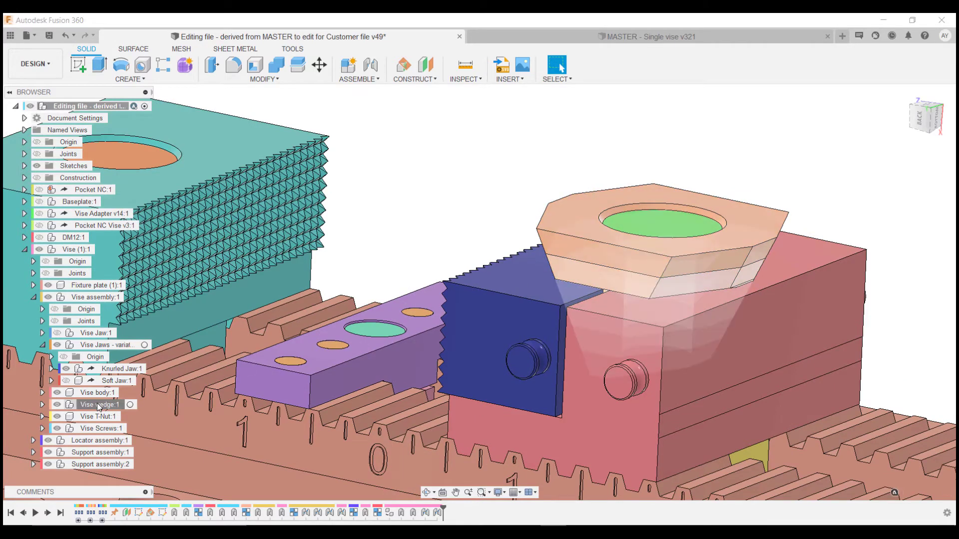
Move the orange vise wedge slightly upward to test how it drives the Knurled Jaw.
left_click_drag(592, 238, 563, 268)
scroll(541, 297, "down", 5)
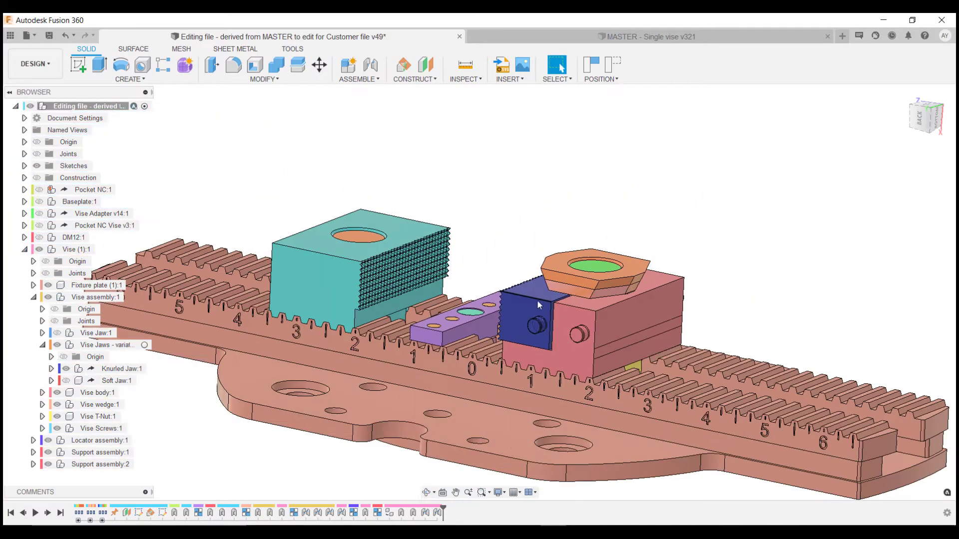
middle_click_drag(549, 314, 549, 279)
scroll(549, 279, "up", 5)
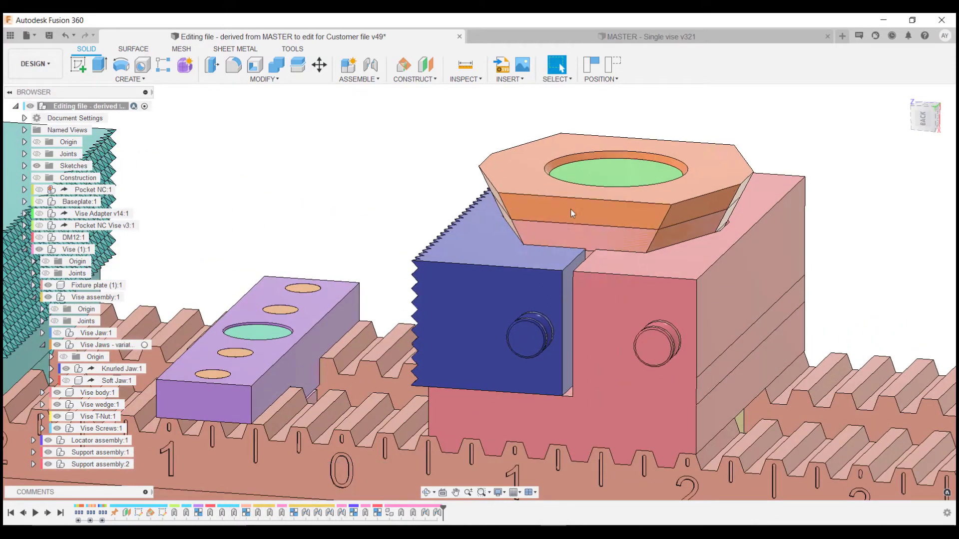
mouse_move(570, 209)
left_mouse_down()
mouse_move(555, 295)
mouse_move(576, 193)
left_mouse_up()
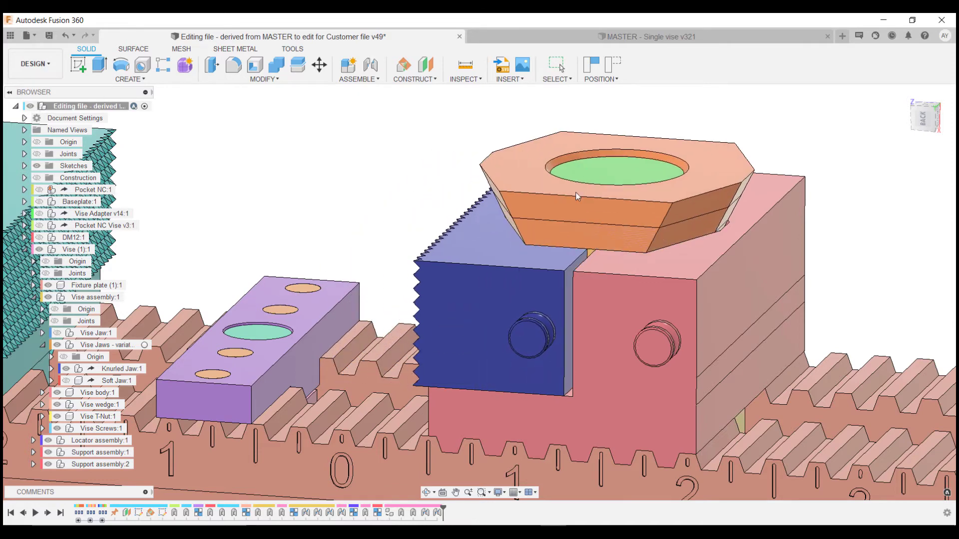
With the timeline rolled back before the last two joints, slide the vise assembly along the rail to about the 3 mark and back.
scroll(589, 245, "down", 3)
middle_click_drag(588, 245, 564, 268)
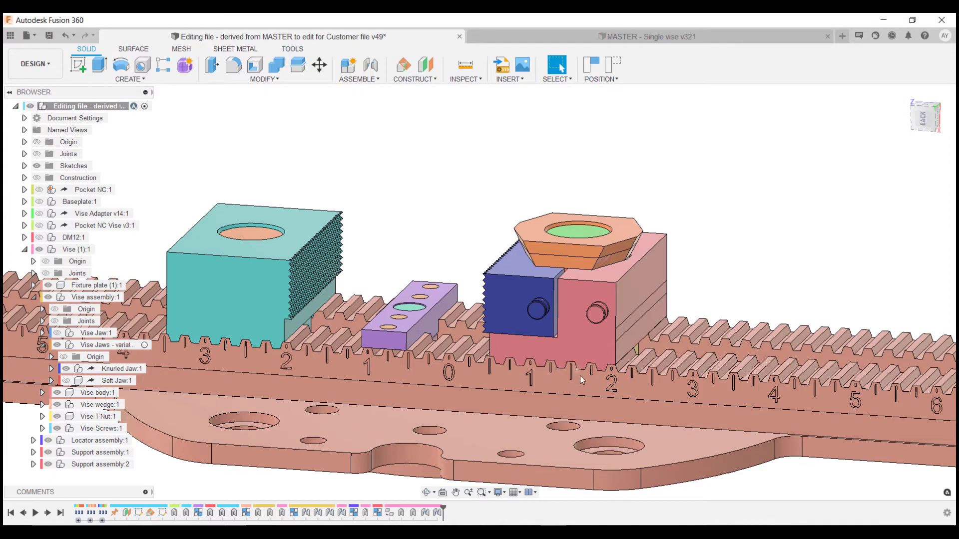
scroll(580, 375, "down", 3)
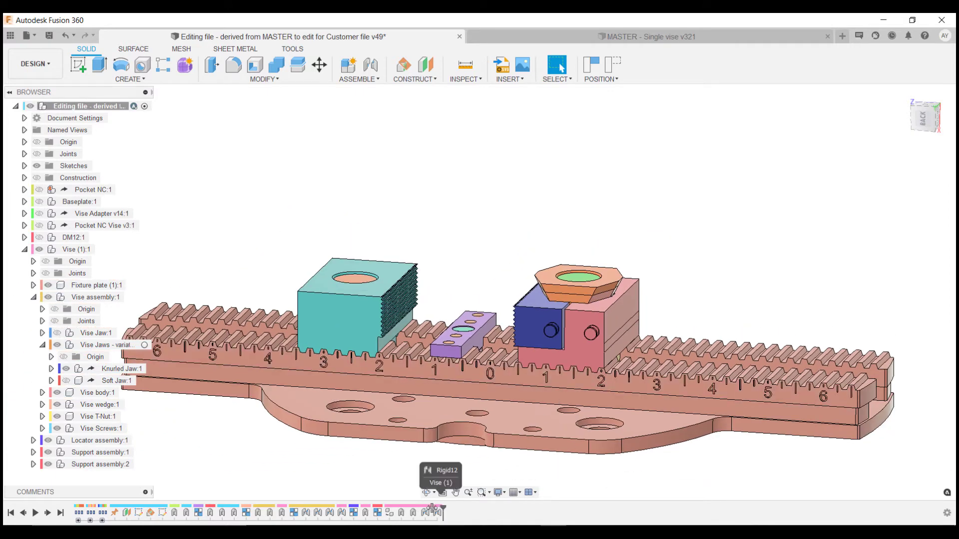
scroll(549, 315, "up", 5)
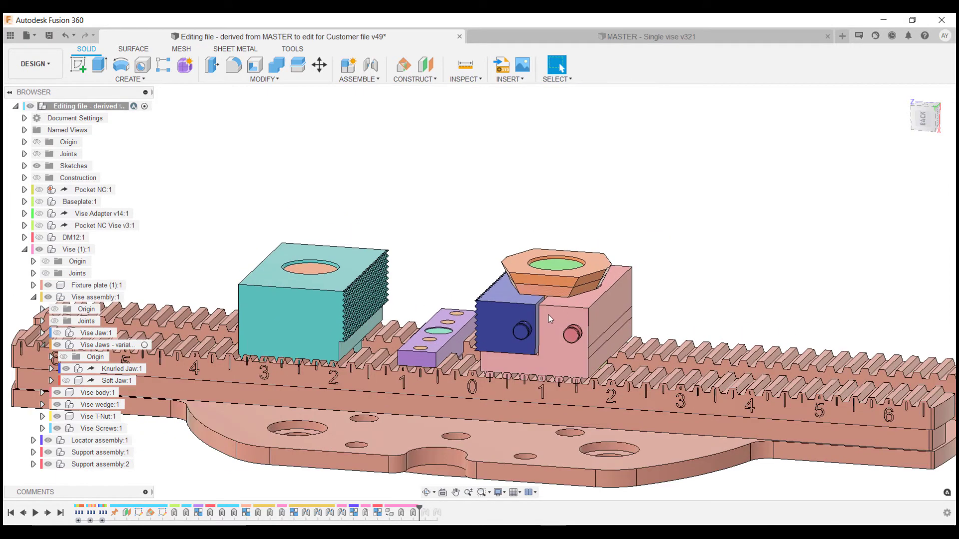
left_click_drag(573, 307, 783, 309)
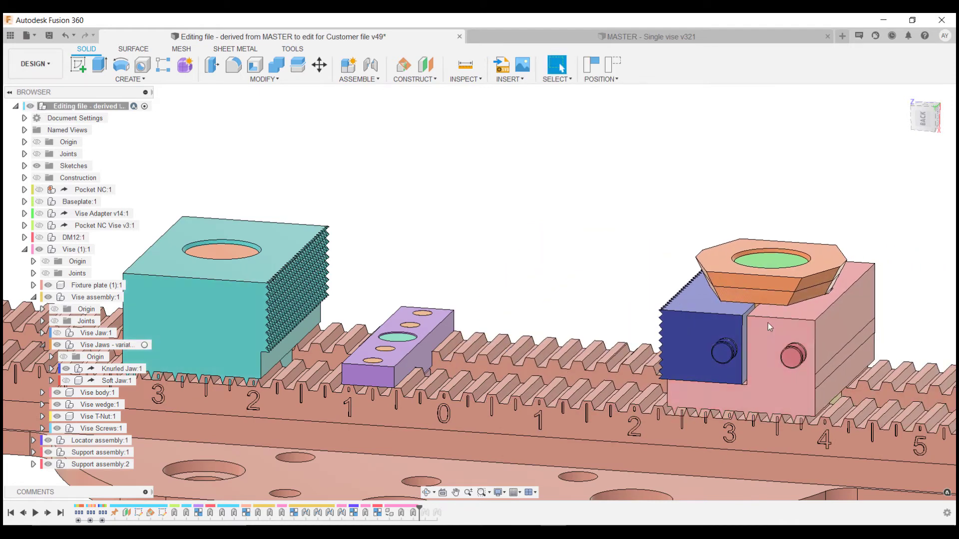
left_click_drag(775, 319, 579, 305)
scroll(584, 334, "down", 3)
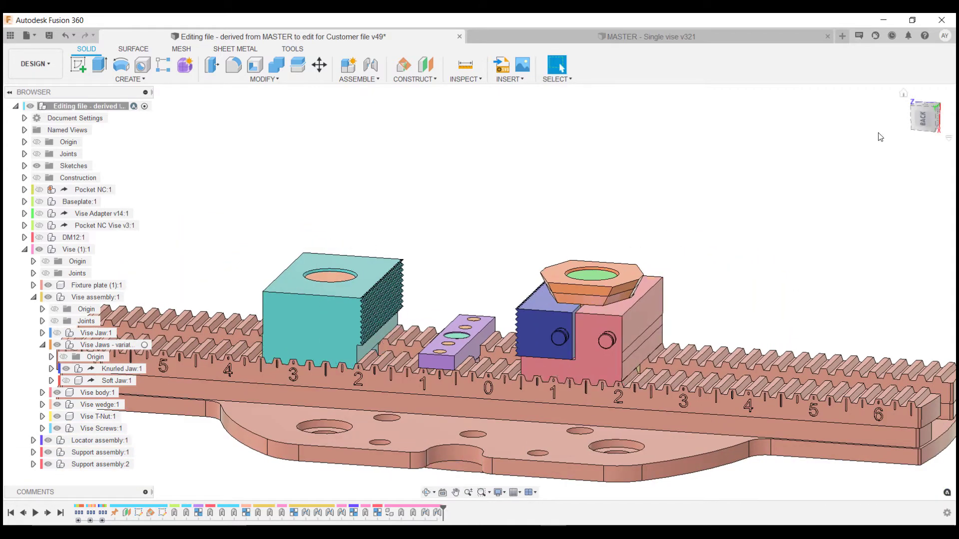
Measure the spacing between corresponding corners of adjacent fixture plate teeth near the 0 mark in the back view.
middle_click_drag(492, 350, 510, 192)
scroll(495, 272, "down", 3)
scroll(463, 276, "up", 4)
scroll(425, 325, "up", 5)
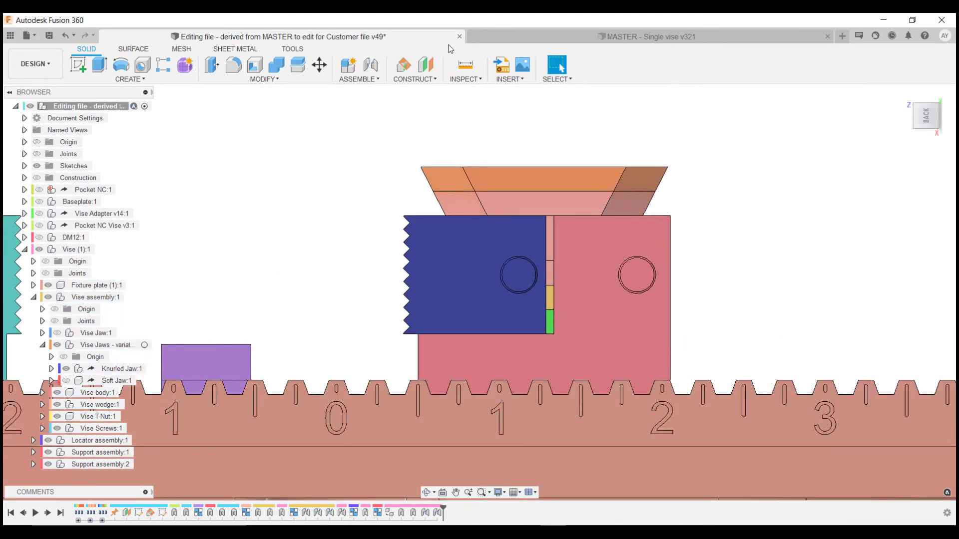
key("i")
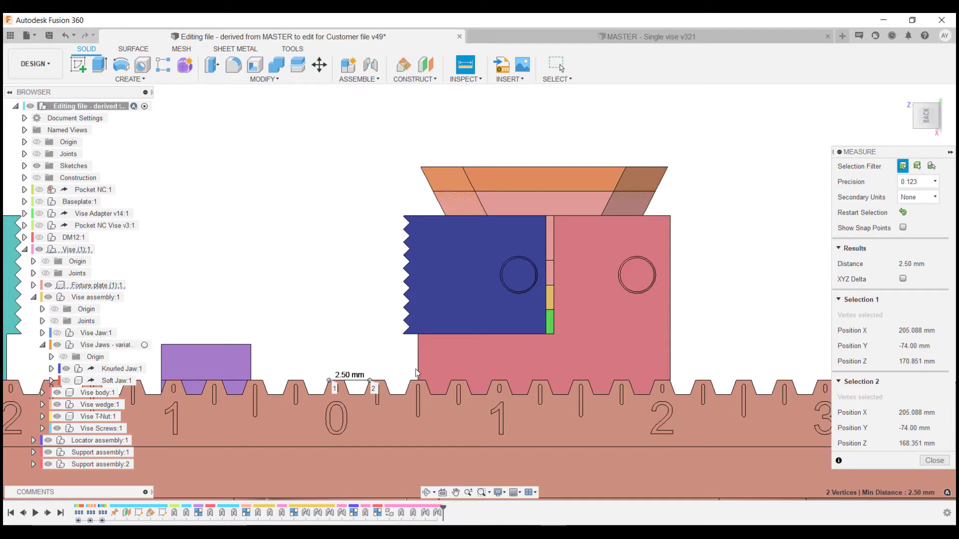
left_click(933, 462)
Examine the wedge and the gap between the Knurled Jaw and the vise body in the back view.
scroll(492, 280, "down", 5)
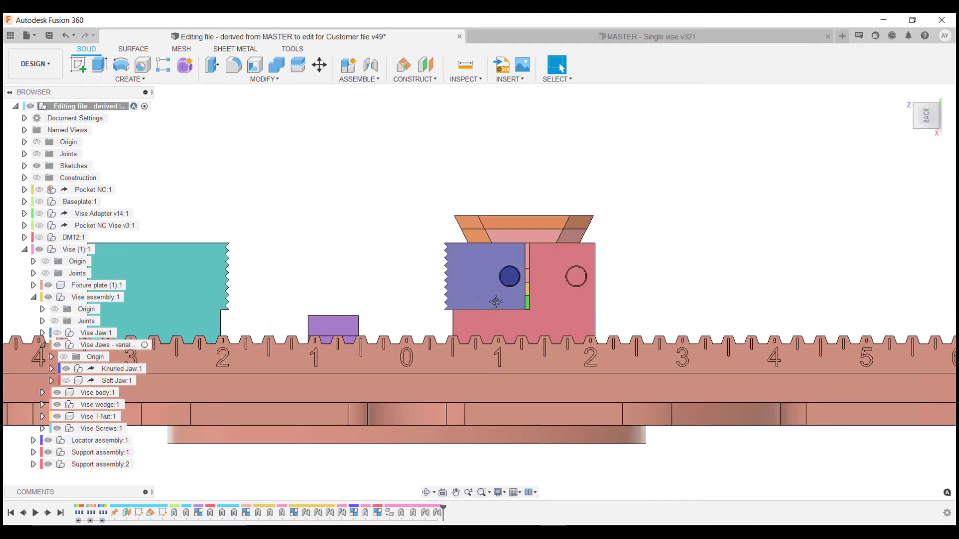
scroll(538, 238, "up", 4)
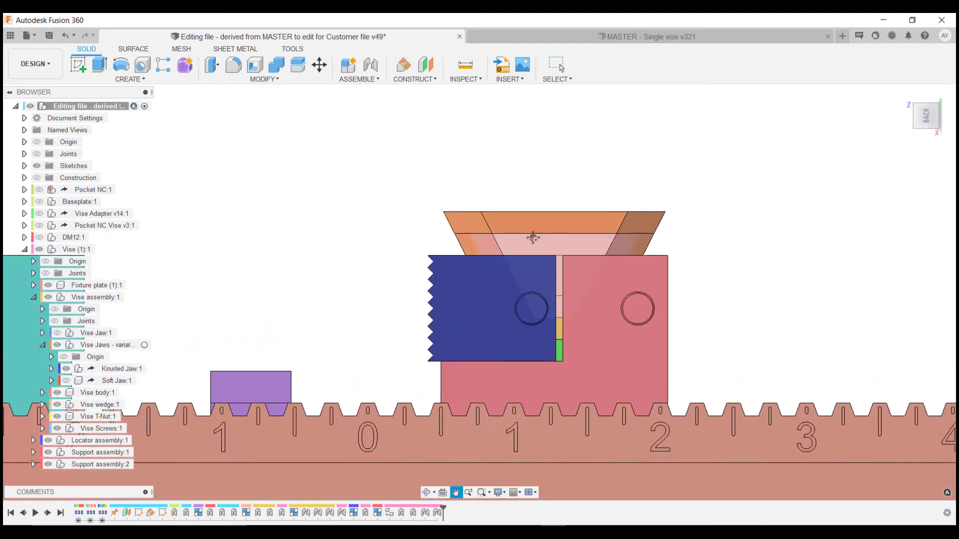
mouse_move(559, 257)
left_mouse_down()
mouse_move(523, 256)
mouse_move(570, 261)
mouse_move(529, 260)
mouse_move(558, 255)
left_mouse_up()
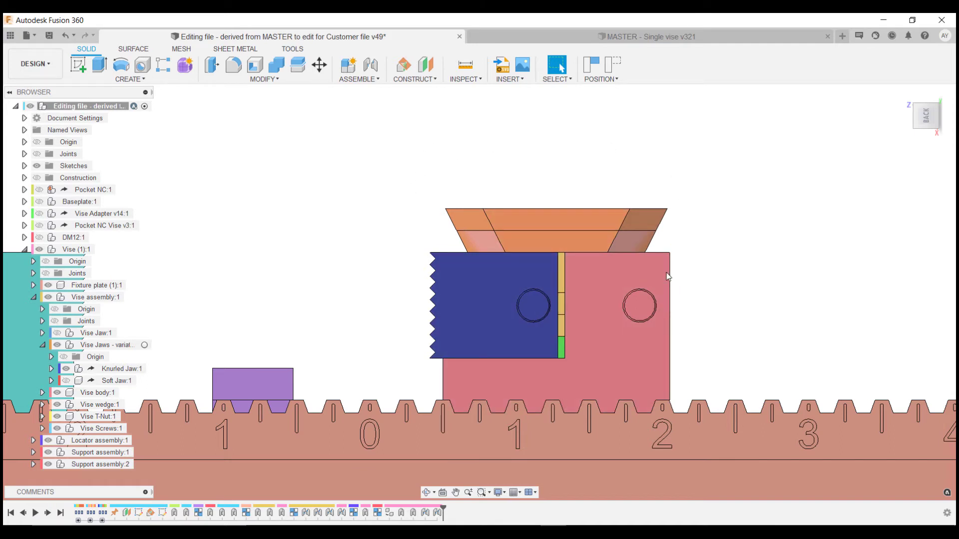
scroll(667, 275, "down", 2)
left_click_drag(572, 235, 587, 219)
middle_click_drag(534, 251, 469, 180)
middle_click_drag(534, 197, 517, 208)
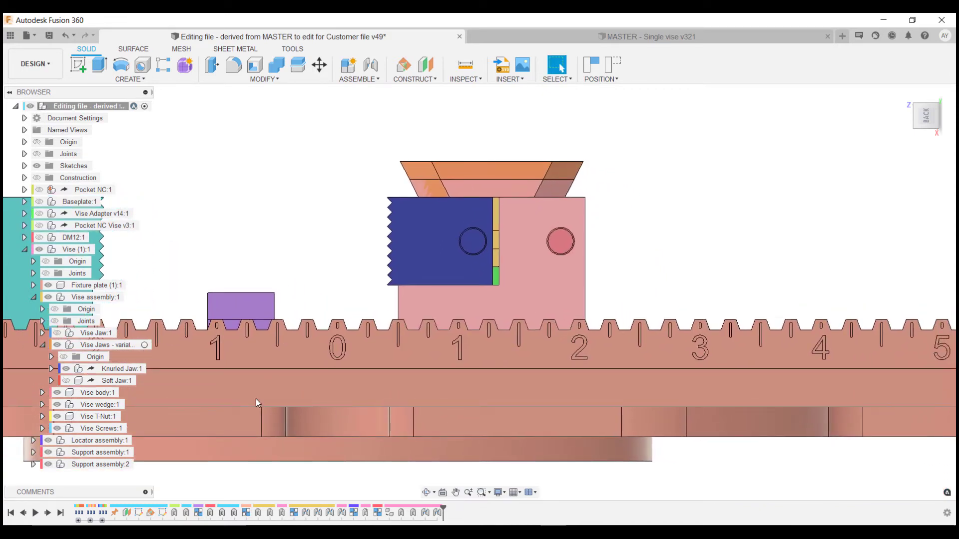
Expand the Vise wedge component and hide Vise wedge 2 and Vise wedge 1, leaving Vise wedge 3 displayed.
left_click(42, 405)
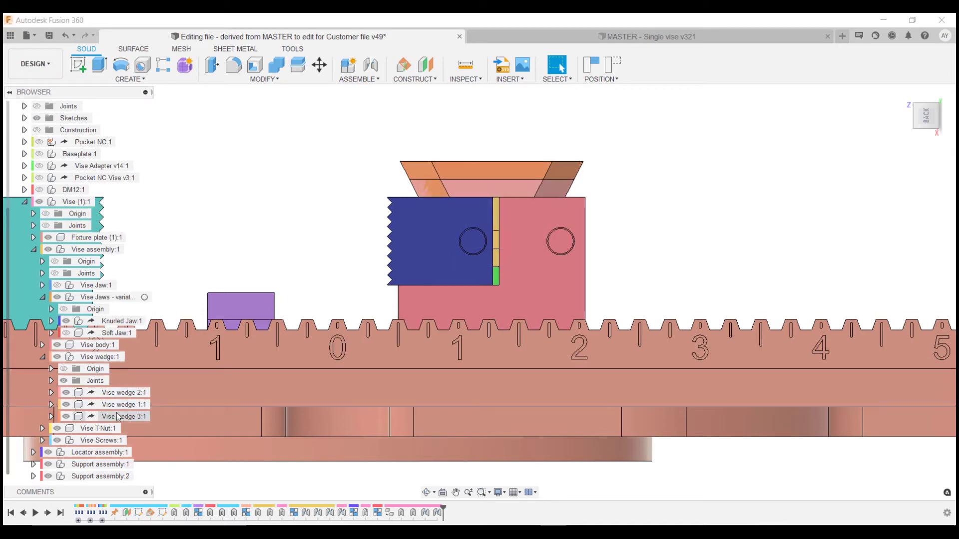
left_click(65, 393)
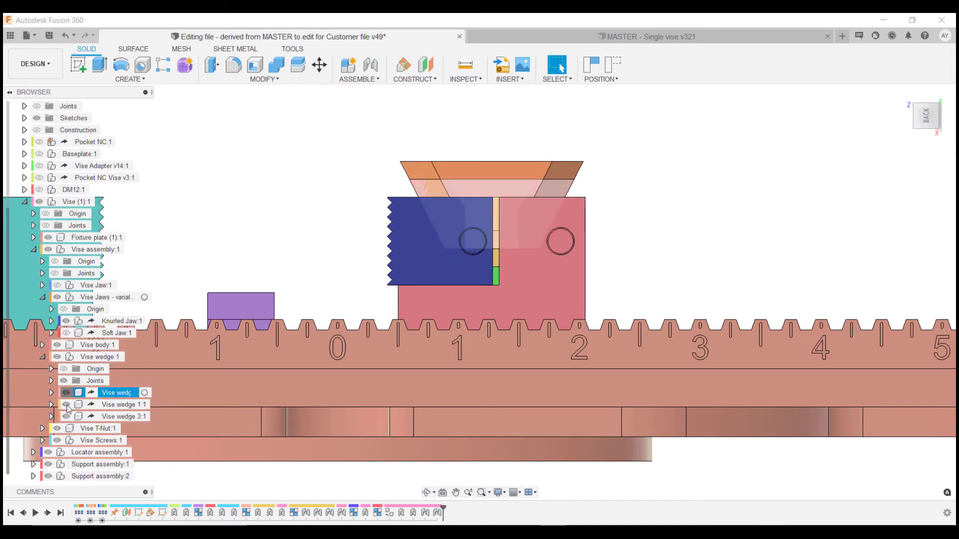
left_click(67, 405)
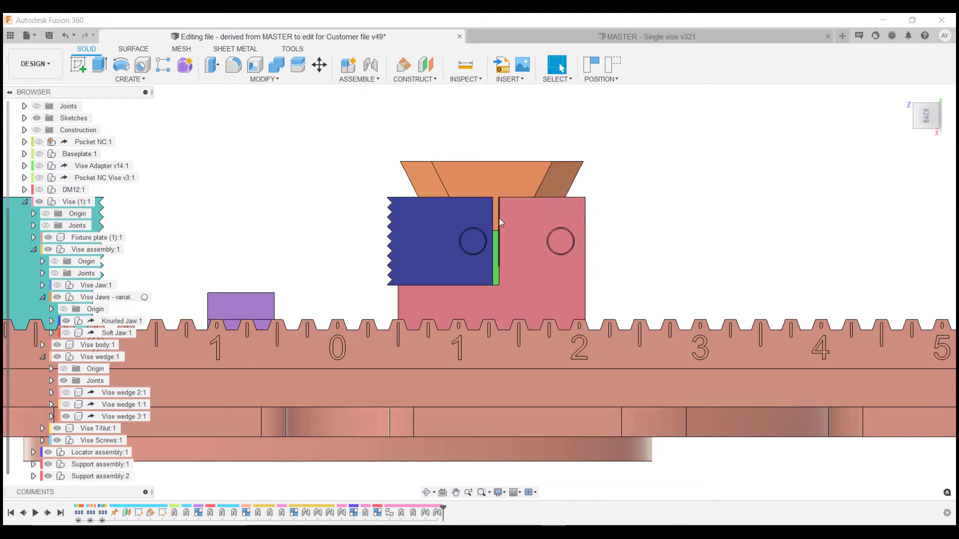
Examine the angled faces of Vise wedge 3 where they meet the Knurled Jaw and the vise body.
scroll(498, 219, "up", 3)
scroll(486, 228, "up", 1)
scroll(417, 222, "down", 2)
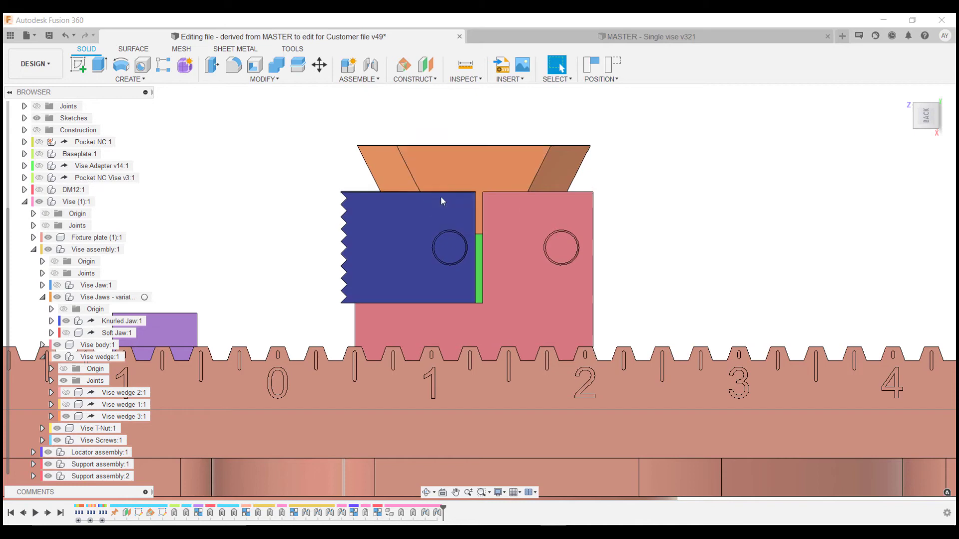
left_click(396, 169)
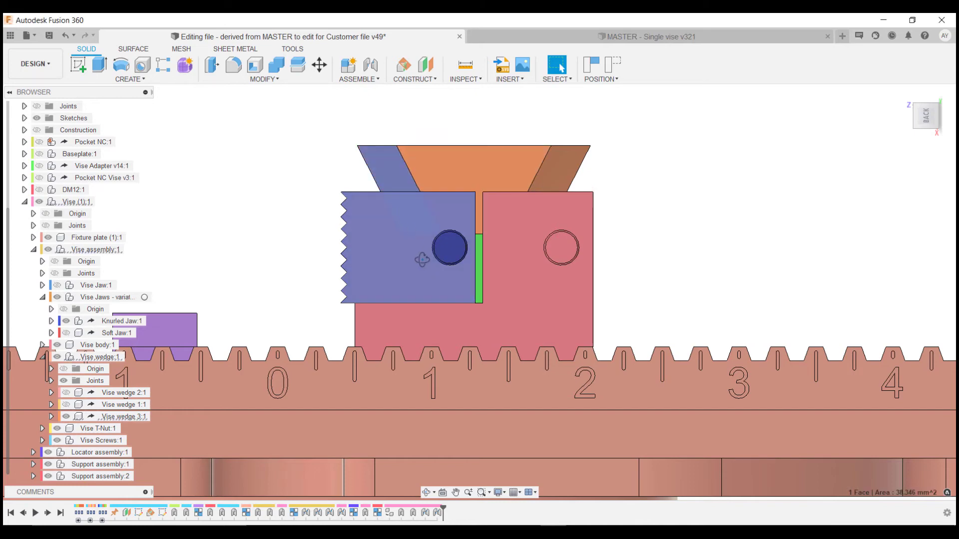
middle_click_drag(432, 269, 421, 185, "shift")
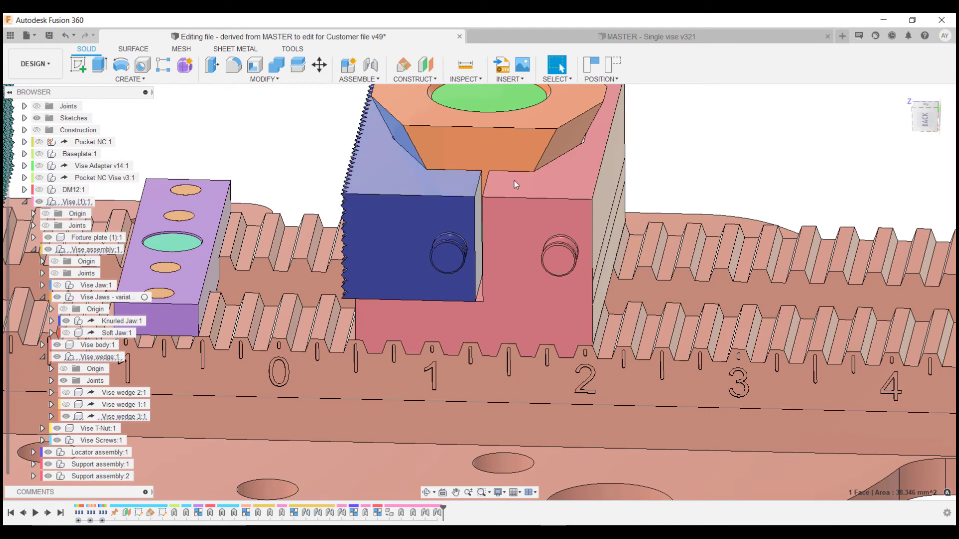
middle_click_drag(520, 200, 489, 224, "shift")
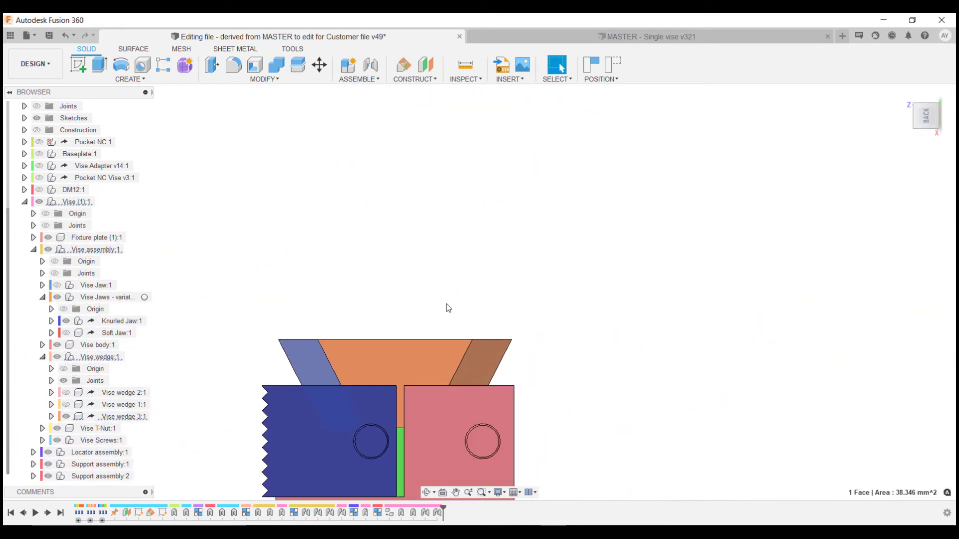
middle_click_drag(425, 331, 466, 172)
scroll(434, 239, "up", 3)
left_click_drag(442, 231, 425, 244)
scroll(425, 245, "down", 5)
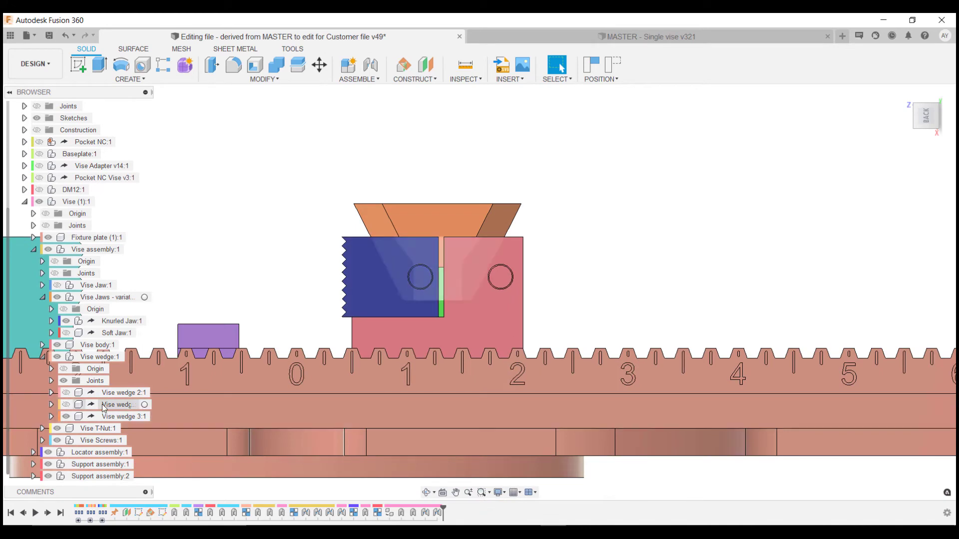
Display Vise wedge 1 in place of Vise wedge 3 and examine how it contacts the Knurled Jaw.
left_click(67, 405)
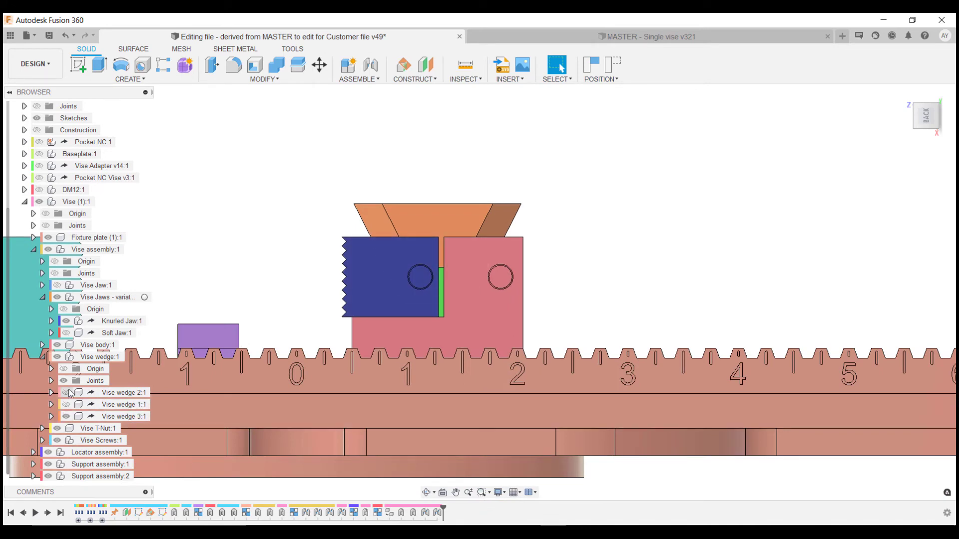
left_click(68, 418)
left_click(66, 416)
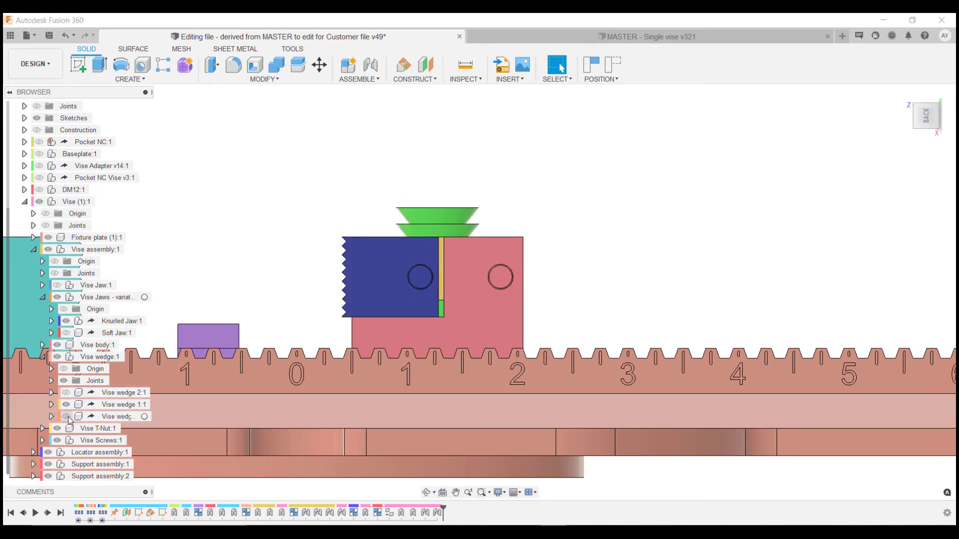
scroll(483, 243, "up", 5)
middle_click_drag(481, 249, 539, 255, "shift")
scroll(520, 235, "down", 2)
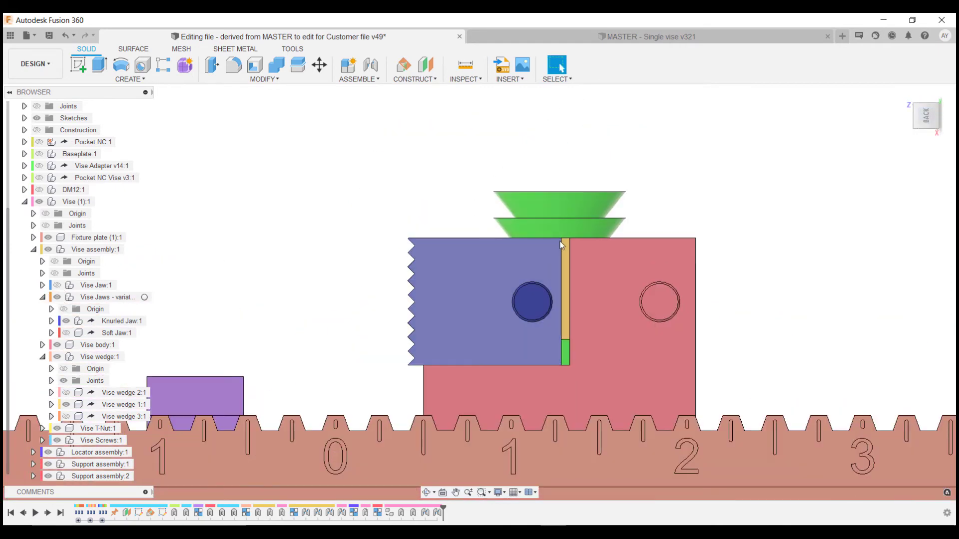
left_click_drag(558, 243, 538, 241)
left_click_drag(529, 239, 583, 322)
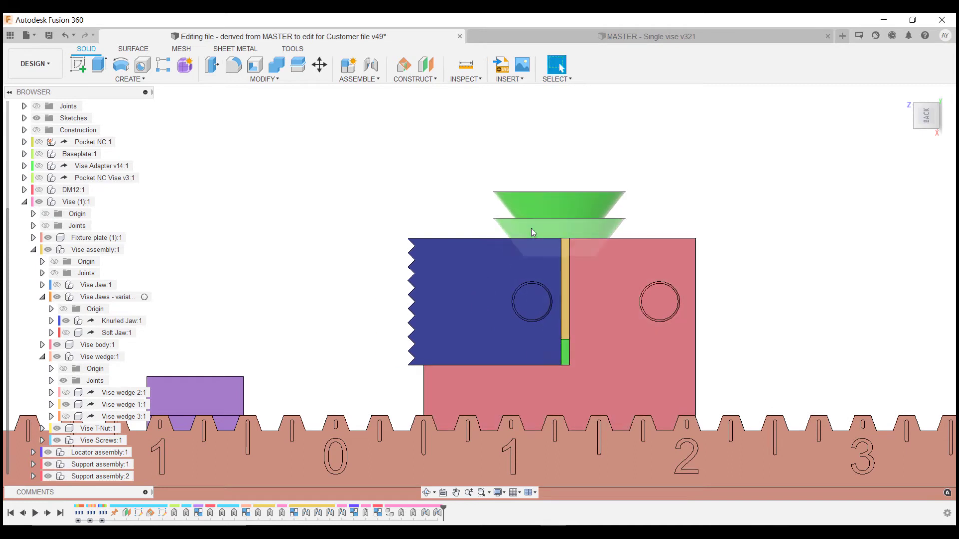
left_click_drag(555, 241, 525, 244)
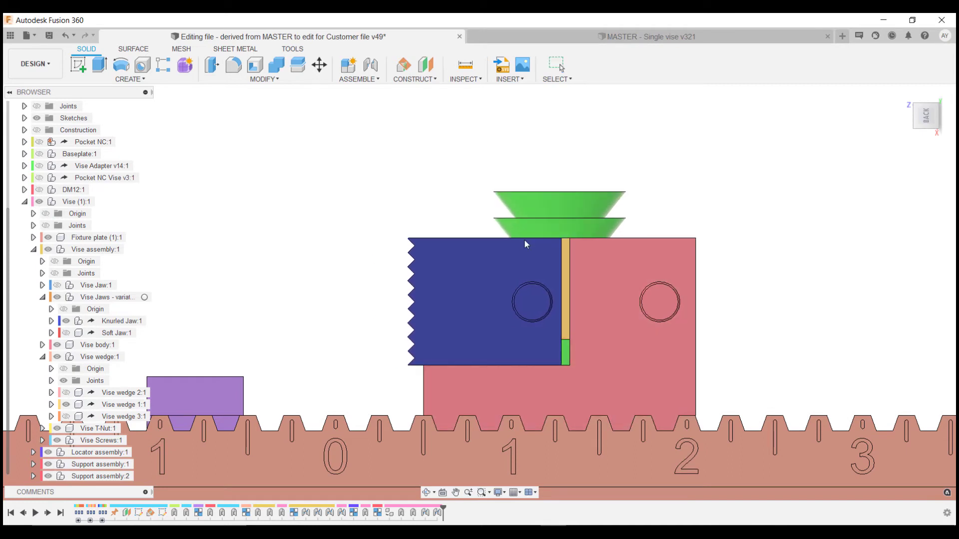
Swap Vise wedge 1 for Vise wedge 2 to compare it, and replace that with Vise wedge 3 again.
left_click(65, 404)
left_click(65, 393)
left_click_drag(563, 240, 489, 254)
left_click(65, 417)
left_click(66, 392)
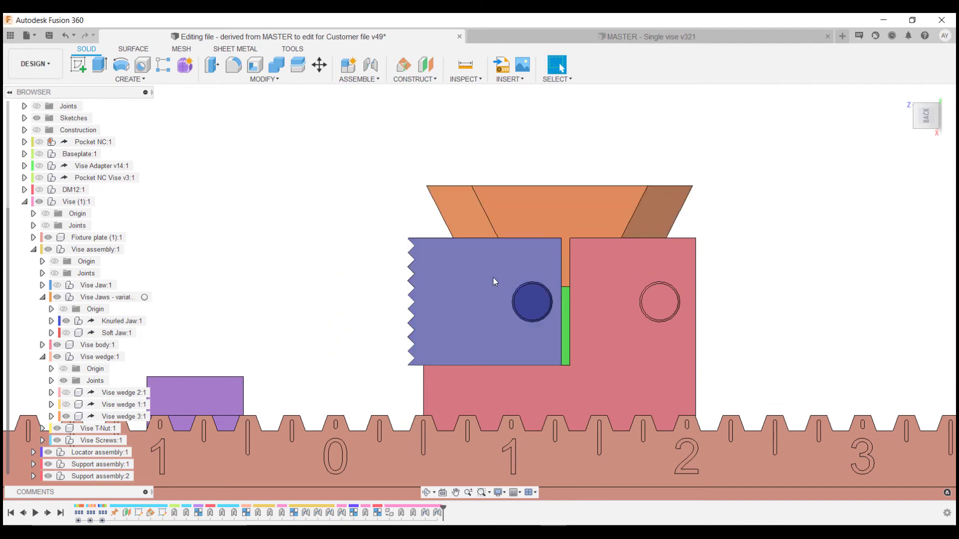
scroll(494, 280, "down", 2)
middle_click_drag(494, 280, 512, 199)
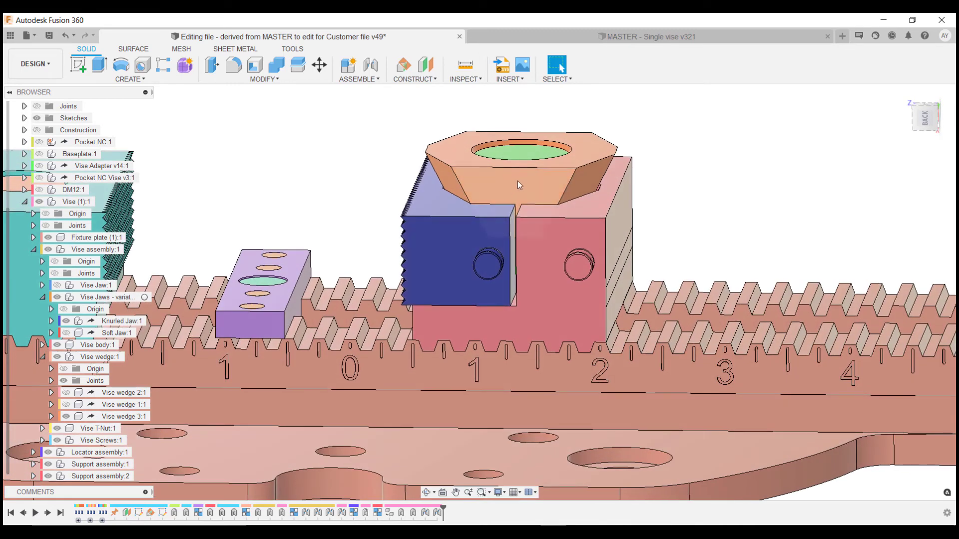
left_click_drag(503, 220, 463, 214)
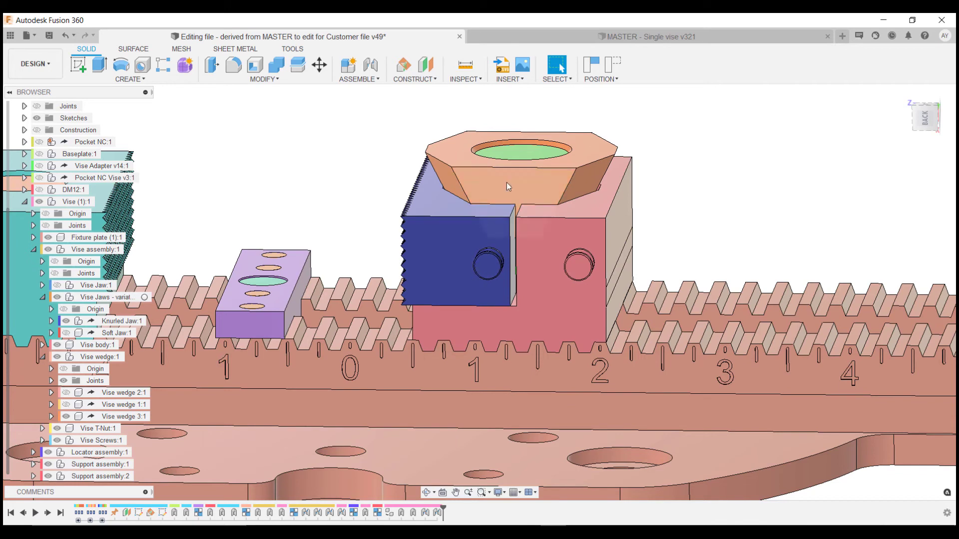
Hide Vise wedge 3 to expose the screw heads between the Knurled Jaw and the vise body.
left_click_drag(507, 219, 512, 222)
scroll(512, 232, "down", 5)
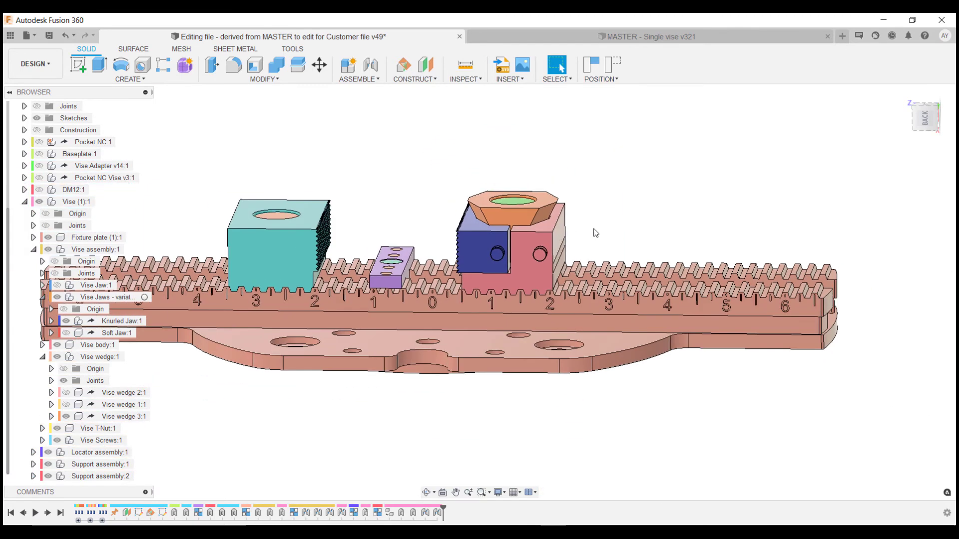
scroll(583, 225, "up", 4)
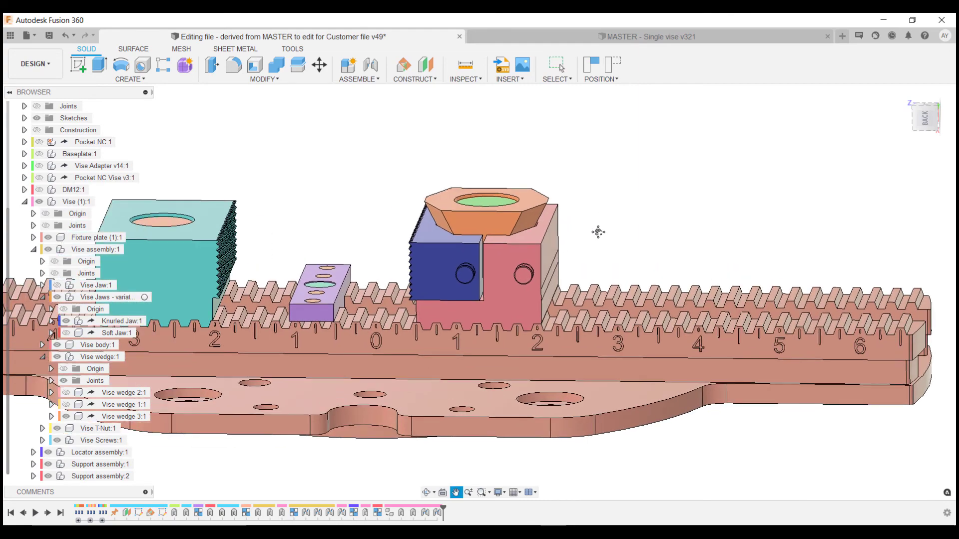
mouse_move(621, 202)
middle_mouse_down("shift")
mouse_move(615, 210)
mouse_move(630, 210)
middle_mouse_up("shift")
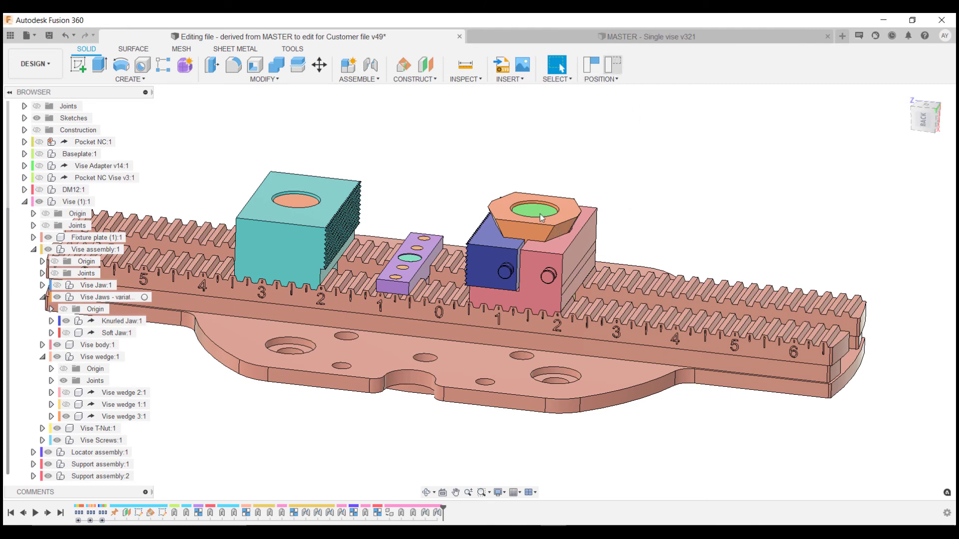
left_click(67, 417)
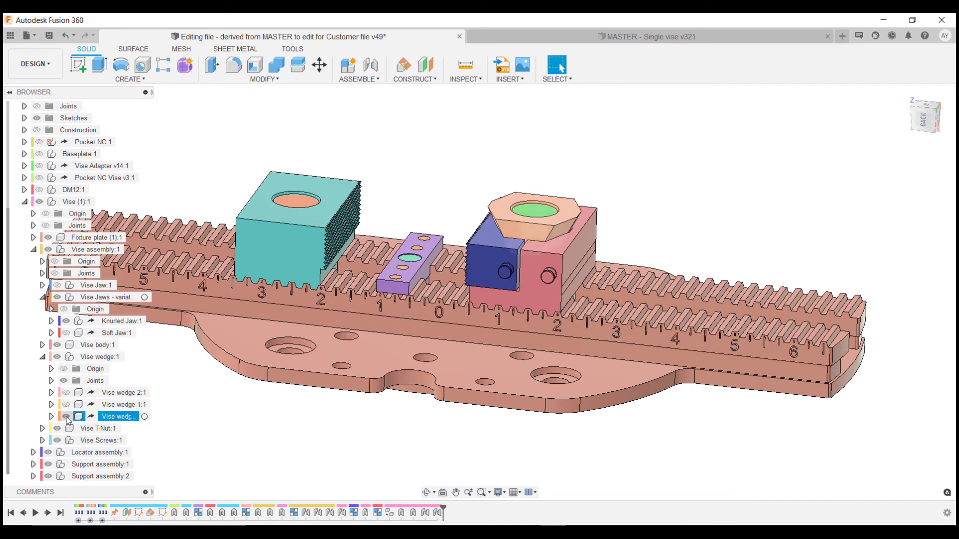
scroll(475, 241, "up", 5)
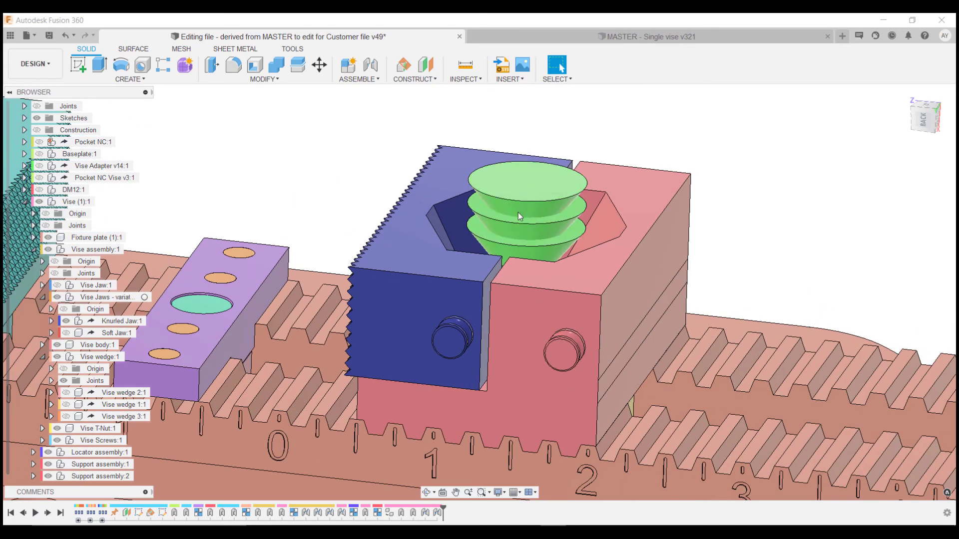
Highlight the Vise Screws component and expand its centre screws down to the individual bodies.
left_click(93, 442)
scroll(539, 347, "down", 3)
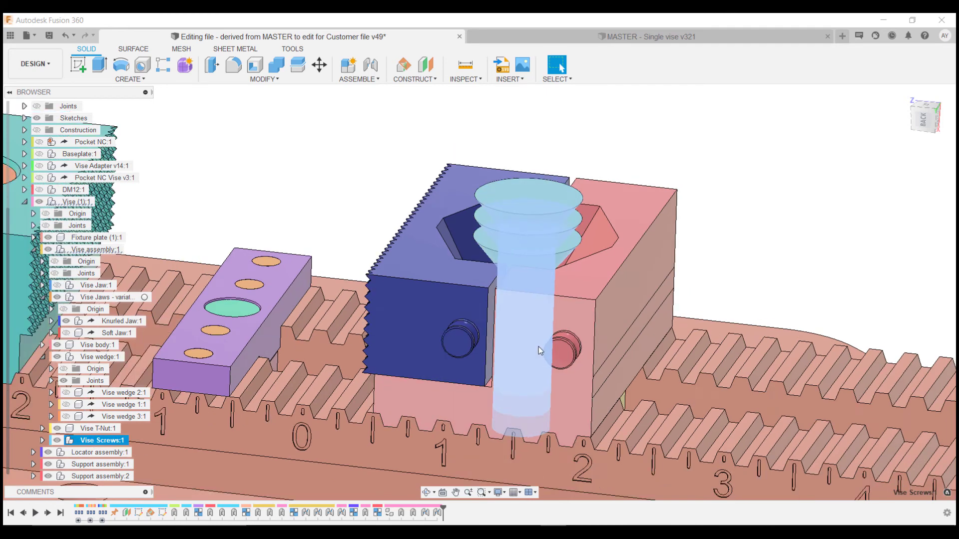
left_click(41, 440)
left_click(51, 440)
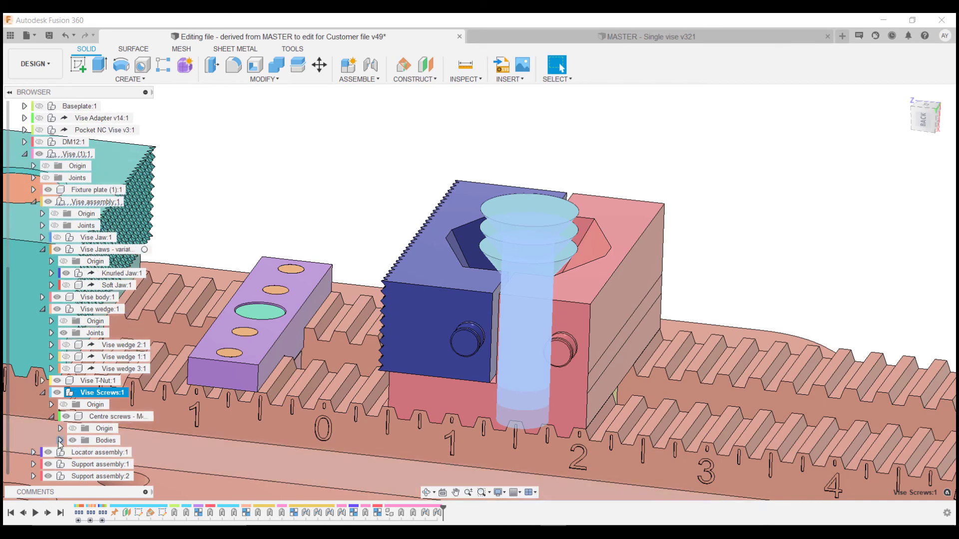
left_click(60, 441)
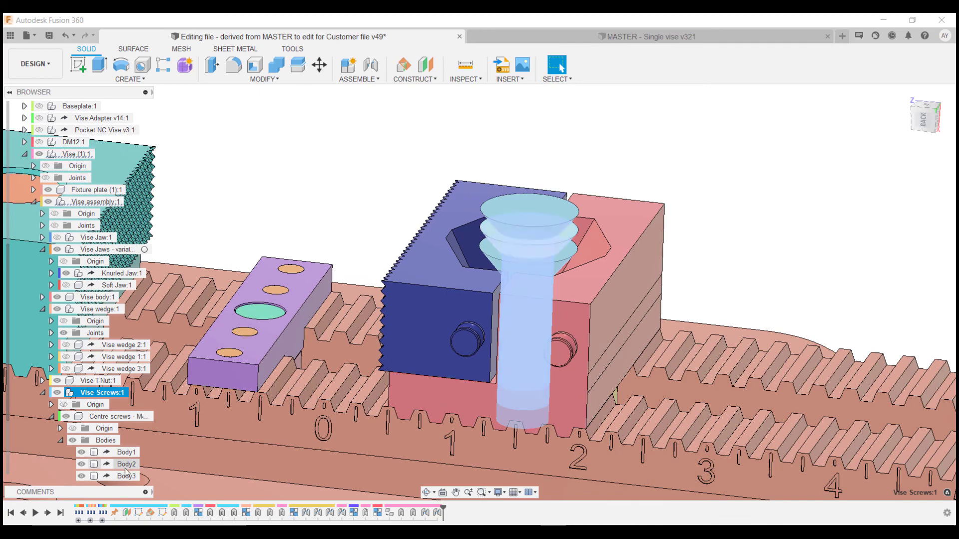
Collapse the Vise Screws component and display Vise wedge 1, Vise wedge 2 and Vise wedge 3 together.
scroll(369, 196, "down", 4)
scroll(413, 178, "down", 3)
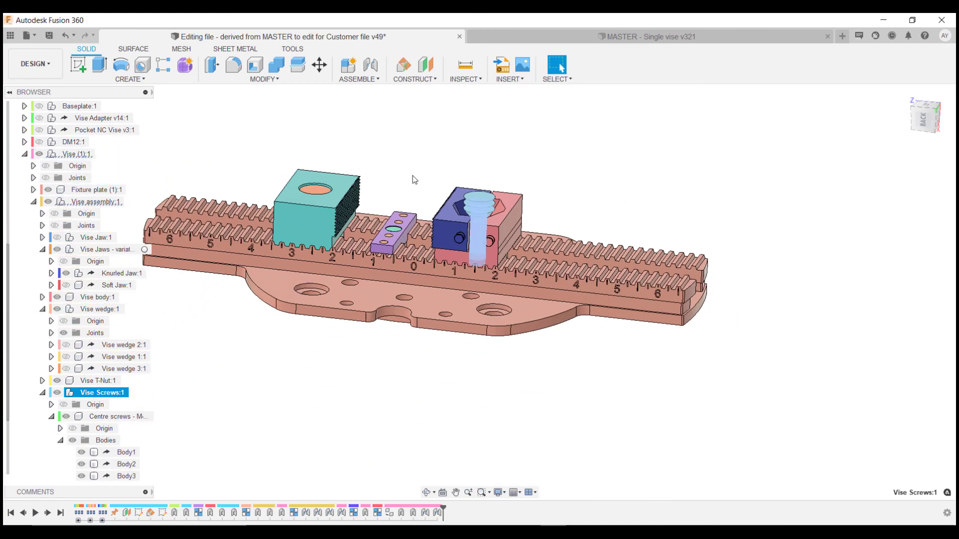
left_click(52, 417)
left_click(43, 418)
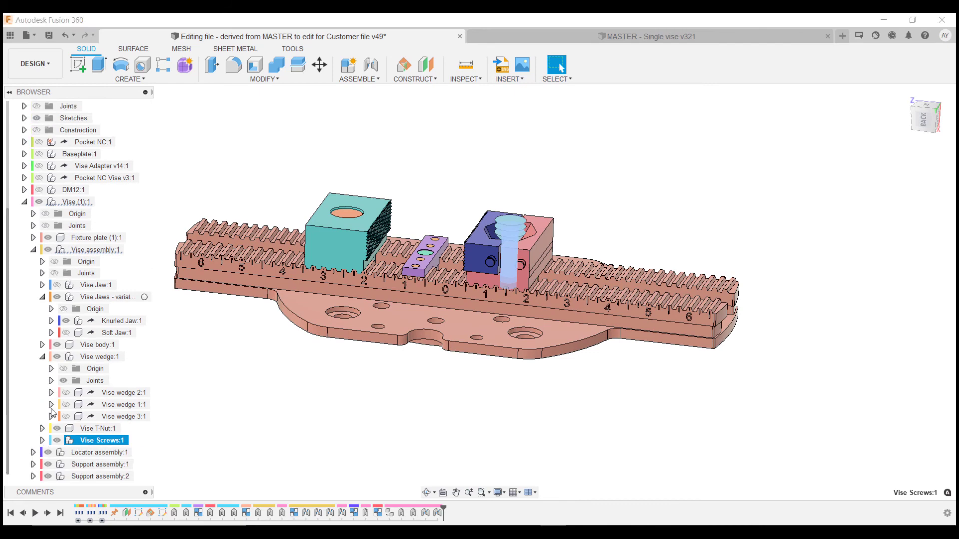
left_click(66, 405)
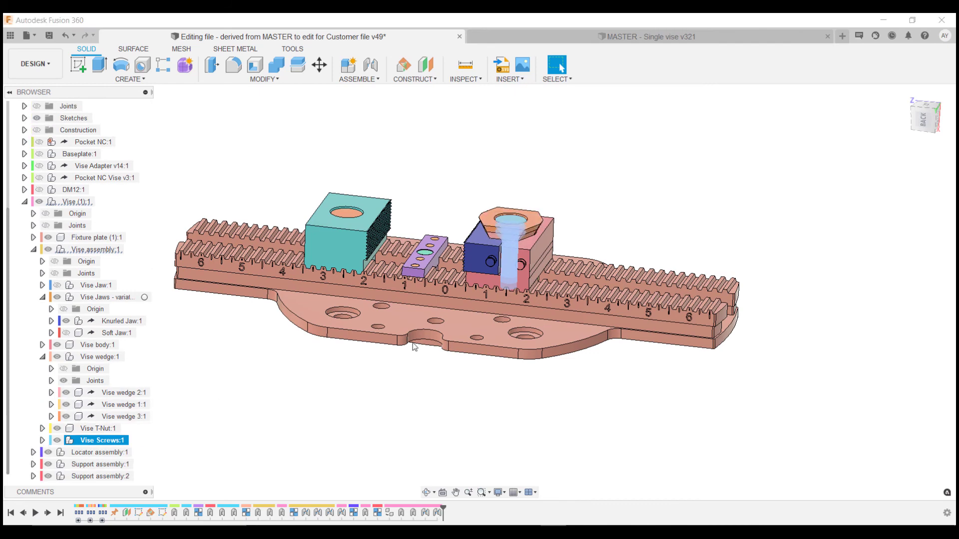
Slide the two purple supports apart along the fixture plate, one toward the teal locator and the other toward the Knurled Jaw.
scroll(437, 269, "up", 7)
scroll(438, 268, "down", 1)
left_click(471, 151)
middle_click_drag(469, 192, 509, 183)
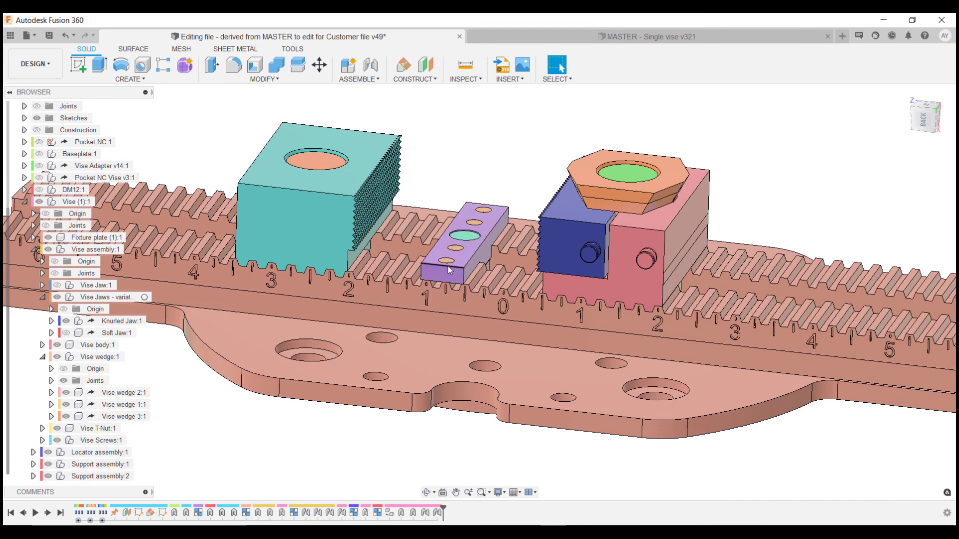
left_click_drag(448, 266, 526, 283)
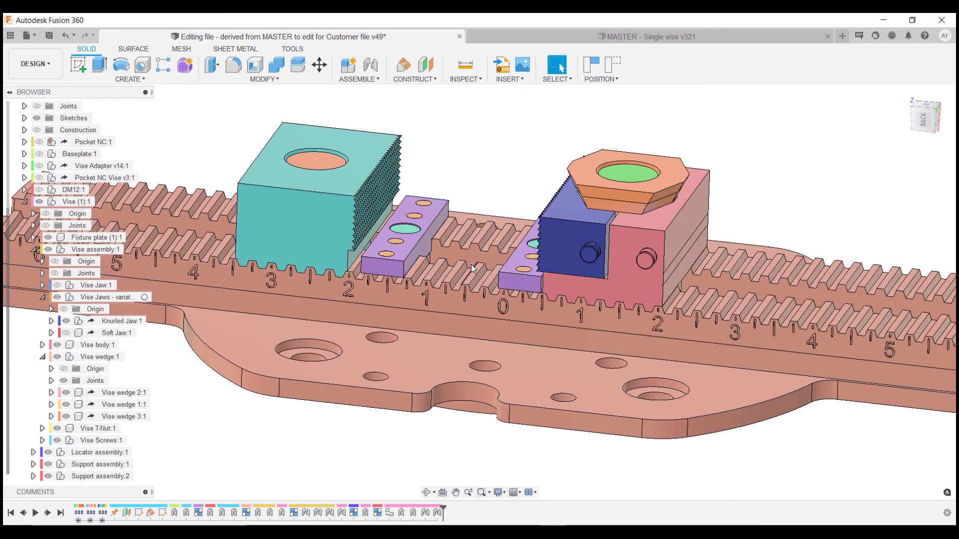
Slide the support beside the teal locator along the fixture plate until it sits against the locator's base.
scroll(472, 268, "down", 3)
scroll(452, 190, "down", 3)
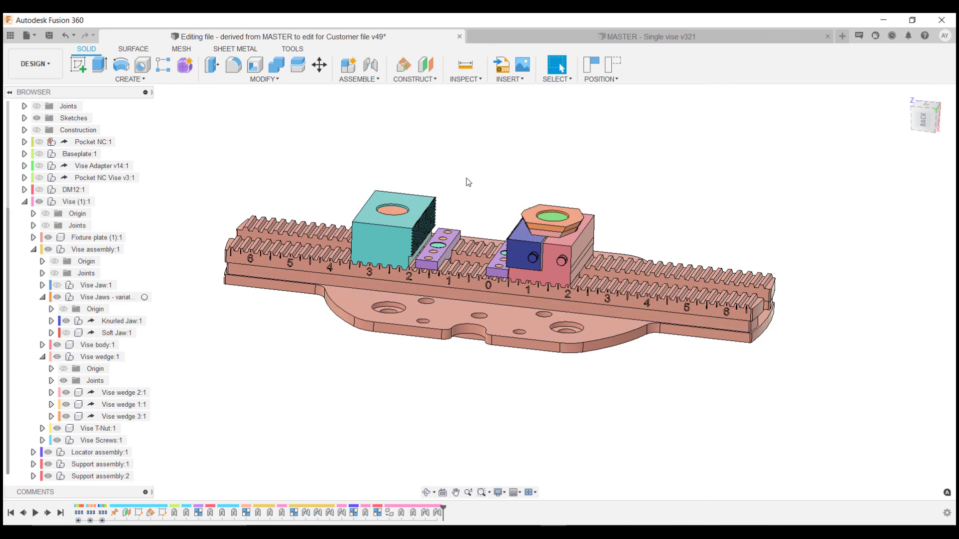
middle_click_drag(498, 162, 495, 188, "shift")
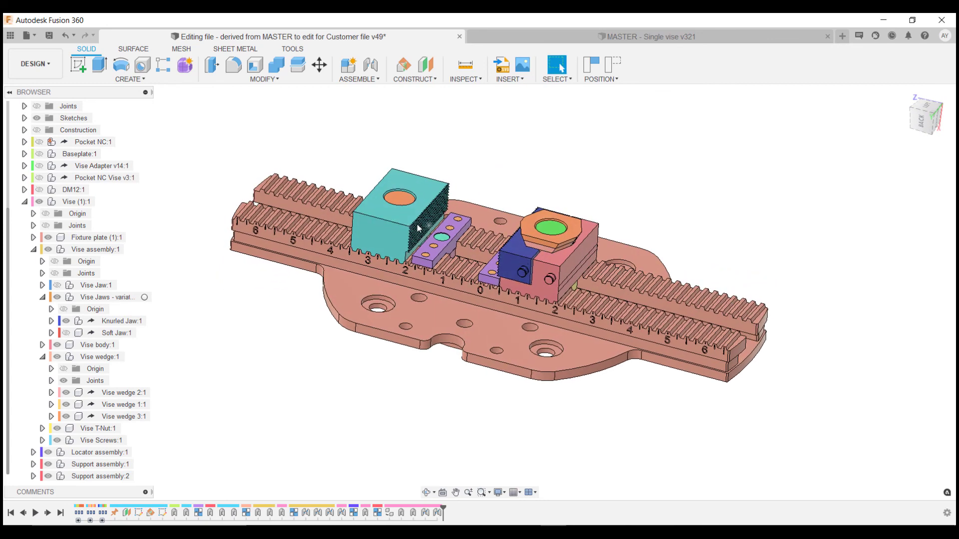
scroll(433, 274, "up", 3)
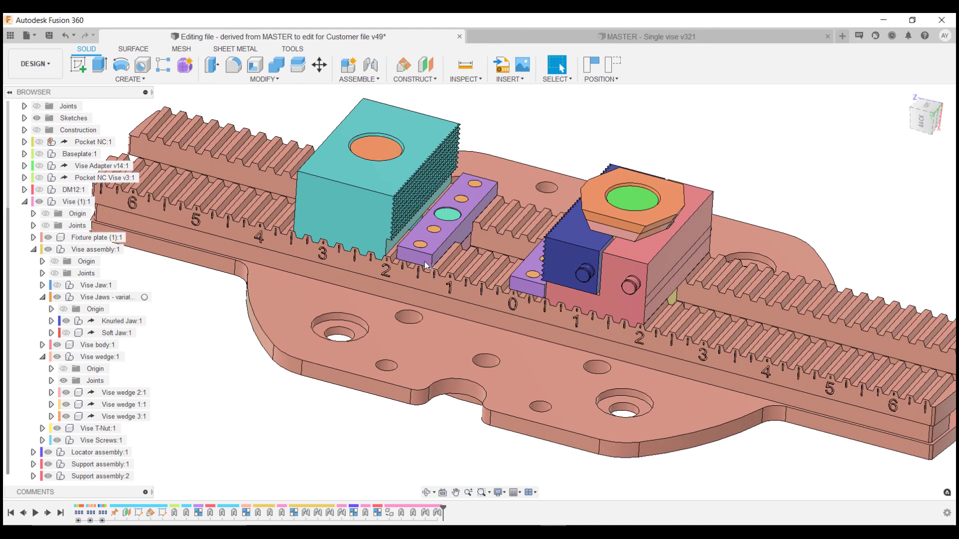
middle_click_drag(434, 274, 438, 247, "shift")
scroll(438, 247, "up", 2)
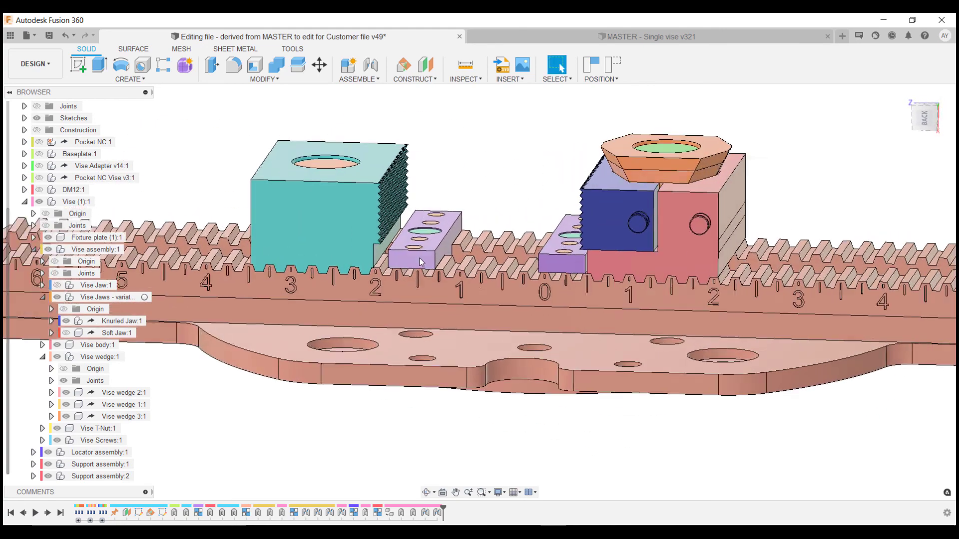
left_click_drag(423, 251, 411, 250)
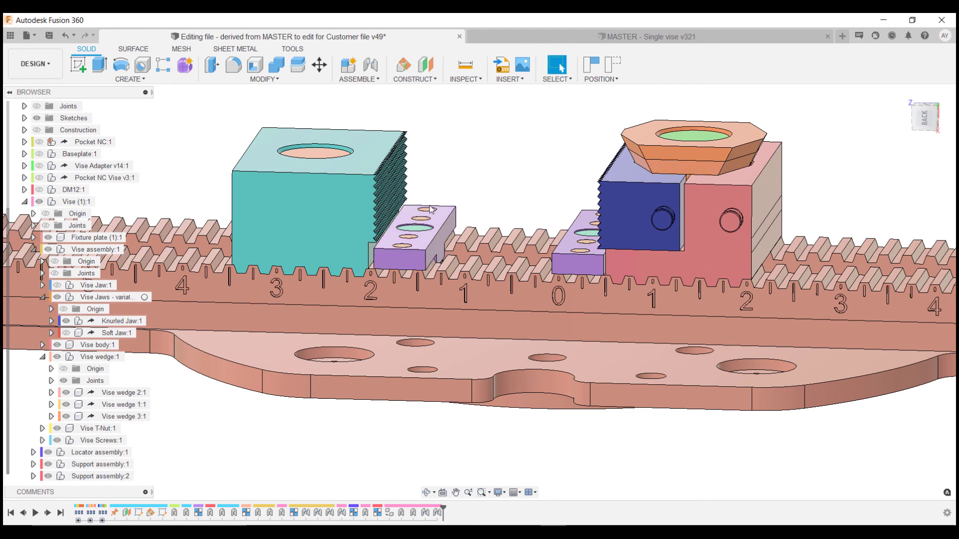
scroll(481, 305, "down", 5)
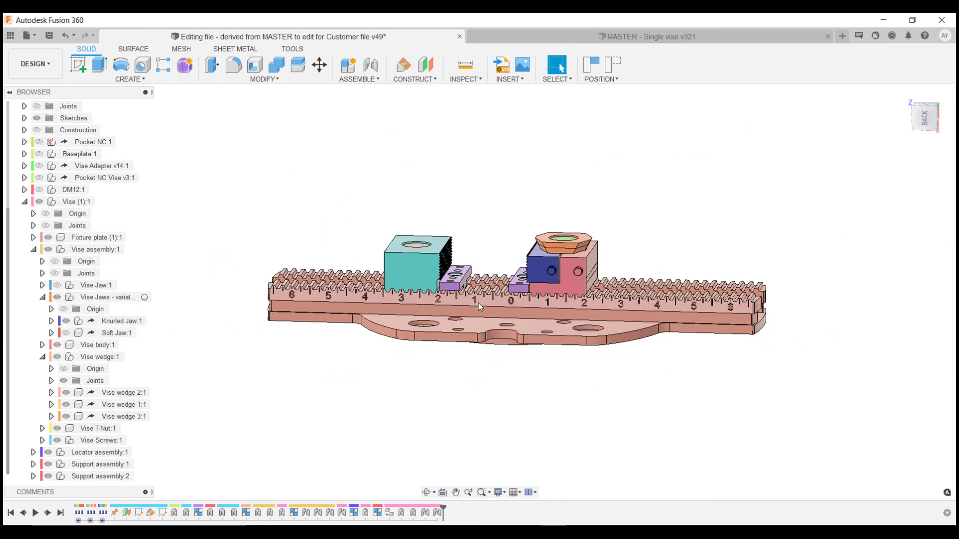